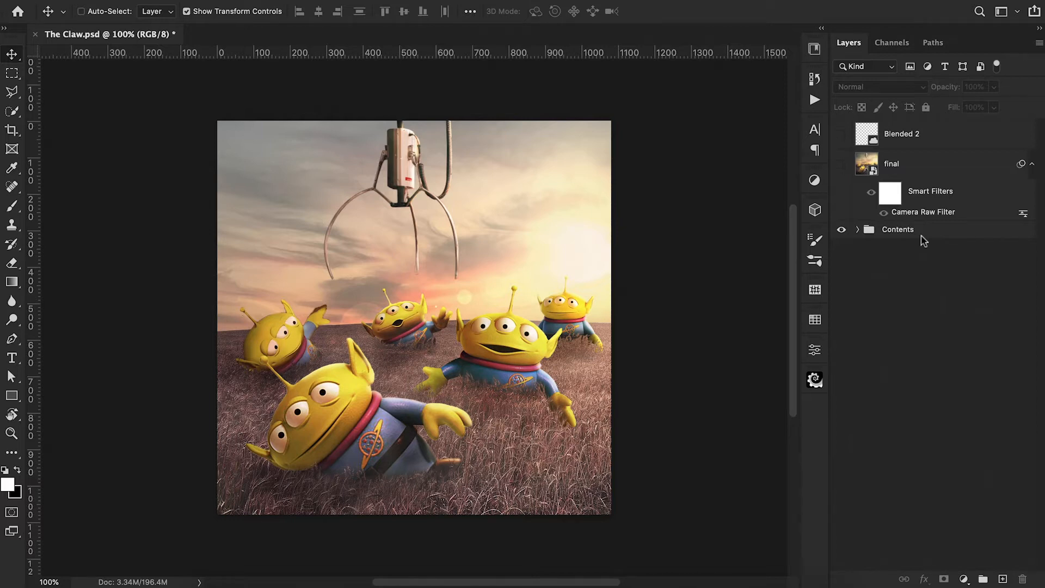
Add a Color Lookup adjustment layer on top of the layer stack and load the Bleach Bypass.look 3D LUT.
{"action": "left_click", "coordinate": [964, 579]}
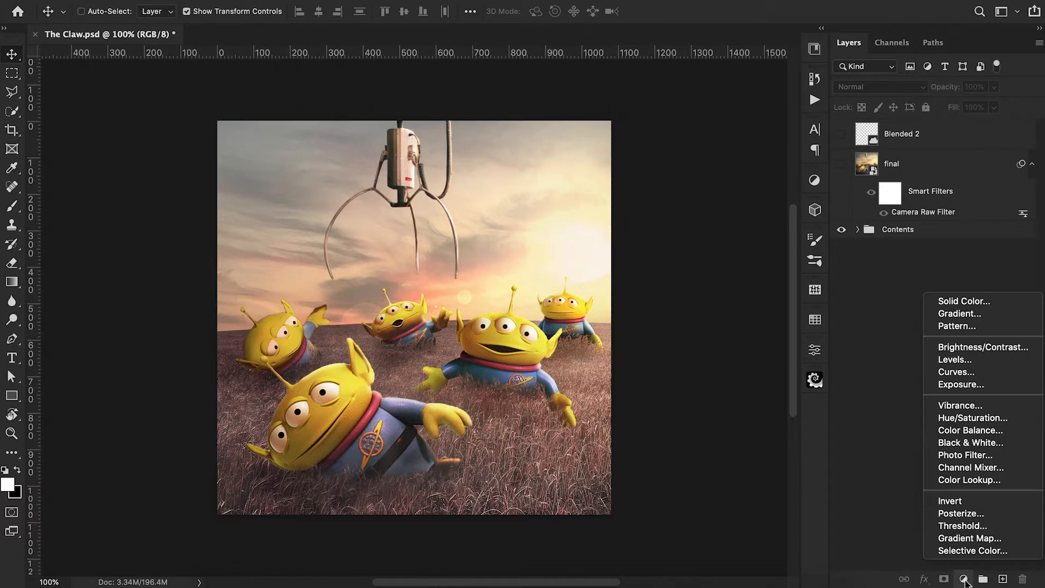
{"action": "left_click", "coordinate": [969, 480]}
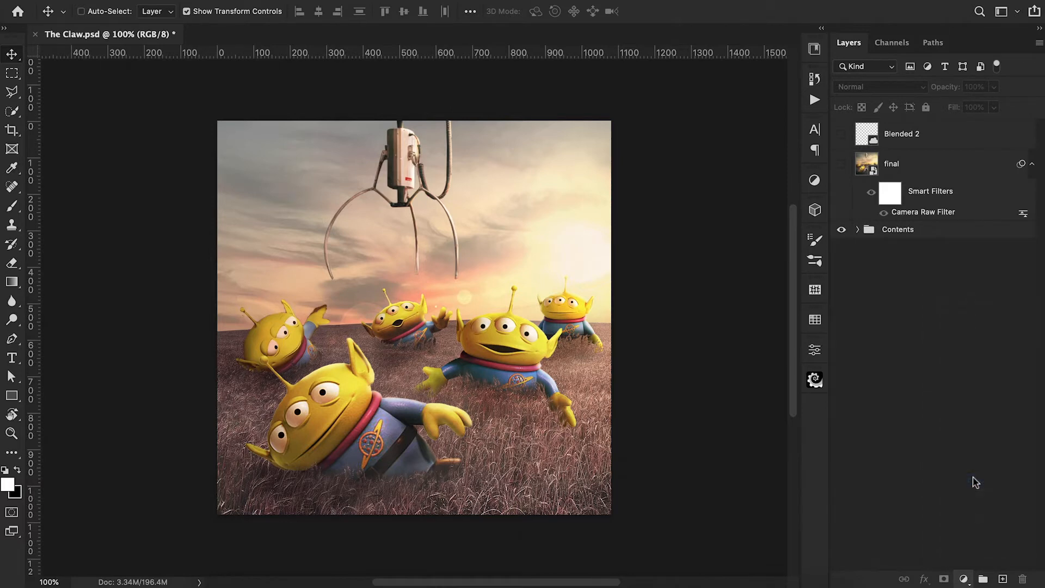
{"action": "scroll", "coordinate": [381, 363], "scroll_direction": "right", "scroll_amount": 3}
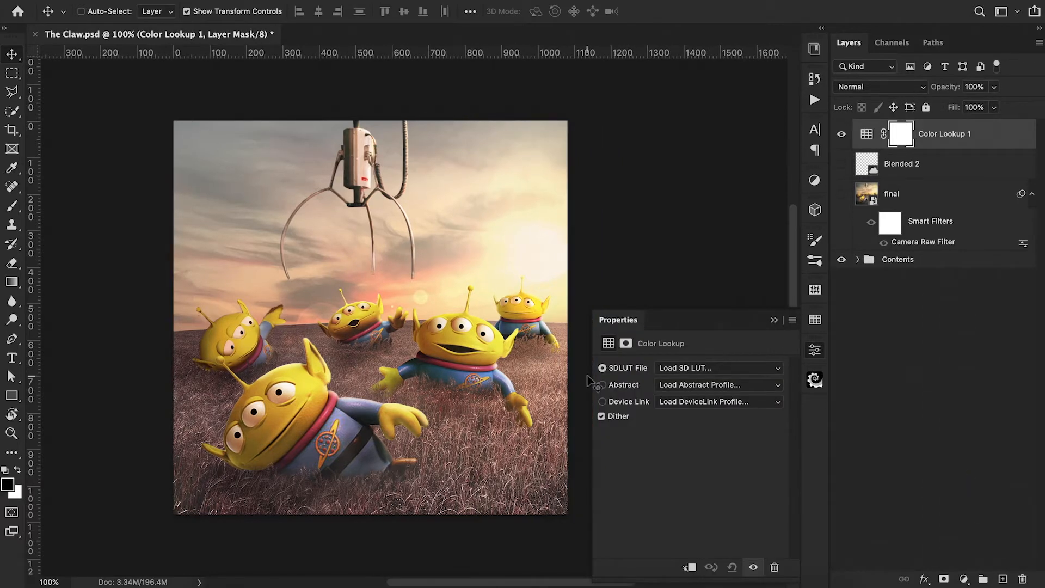
{"action": "left_click", "coordinate": [719, 374]}
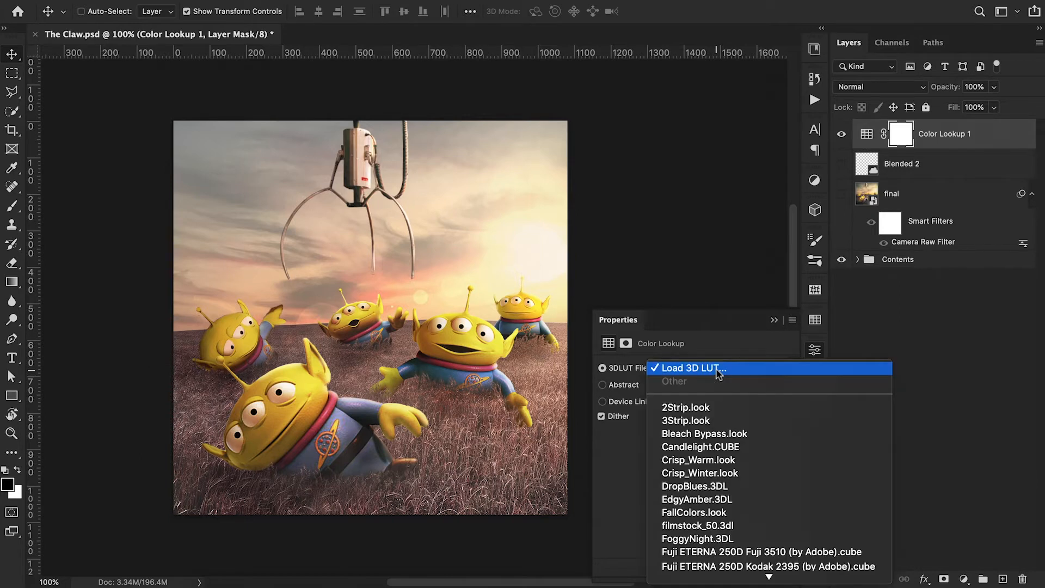
{"action": "left_click", "coordinate": [706, 434]}
Try the Candlelight.CUBE, Crisp_Warm.look, Crisp_Winter.look and DropBlues.3DL LUTs one after another on the Color Lookup layer.
{"action": "left_click", "coordinate": [706, 375]}
{"action": "left_click", "coordinate": [703, 386]}
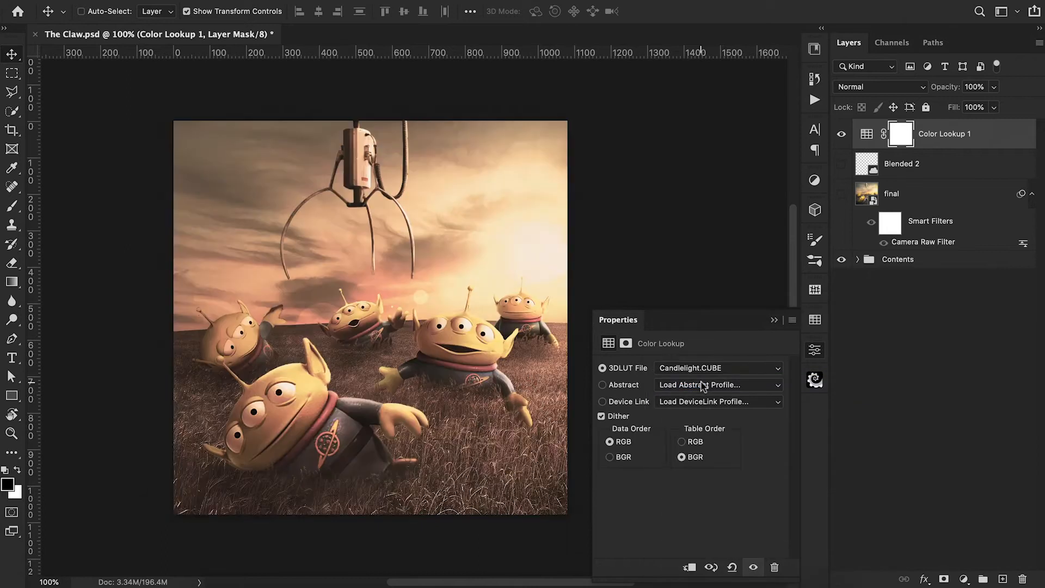
{"action": "left_click", "coordinate": [700, 374]}
{"action": "left_click", "coordinate": [700, 381]}
{"action": "left_click", "coordinate": [698, 372]}
{"action": "left_click", "coordinate": [699, 383]}
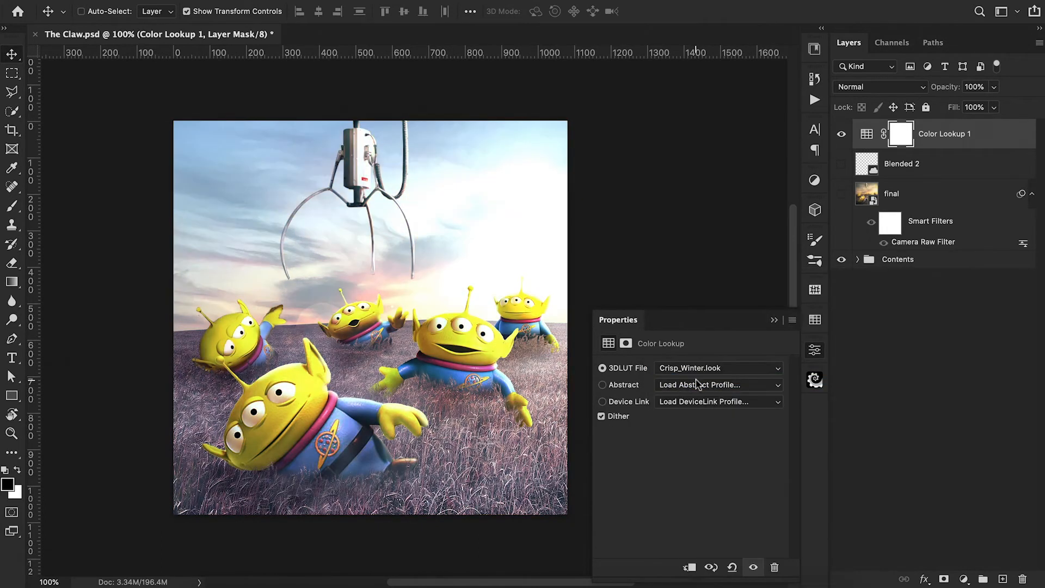
{"action": "left_click", "coordinate": [698, 375]}
{"action": "left_click", "coordinate": [698, 381]}
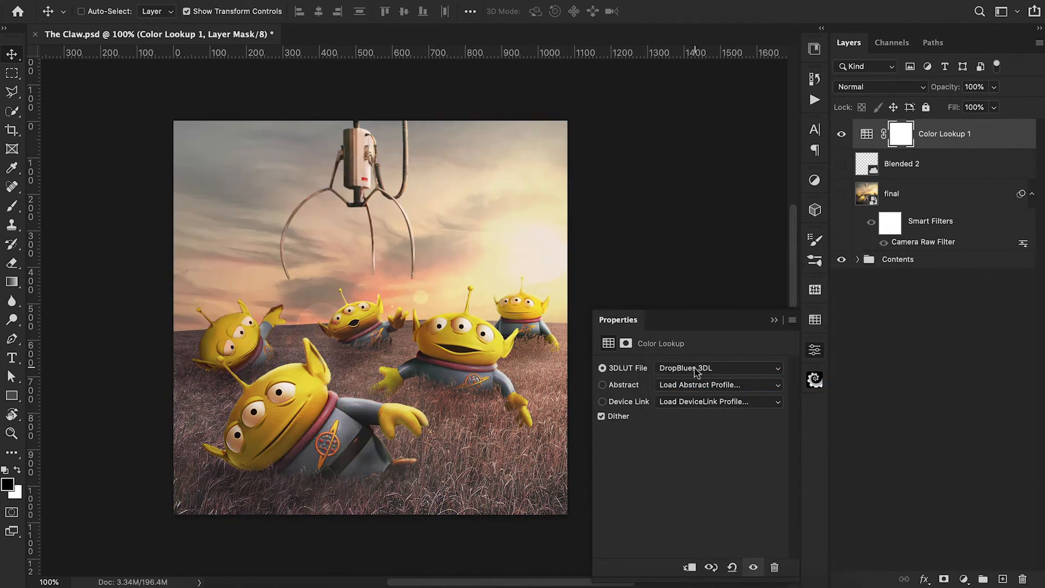
Try the EdgyAmber.3DL, FallColors.look and filmstock_50.3dl LUTs one after another on the Color Lookup layer.
{"action": "left_click", "coordinate": [695, 372]}
{"action": "left_click", "coordinate": [696, 382]}
{"action": "left_click", "coordinate": [698, 370]}
{"action": "left_click", "coordinate": [697, 381]}
{"action": "left_click", "coordinate": [694, 369]}
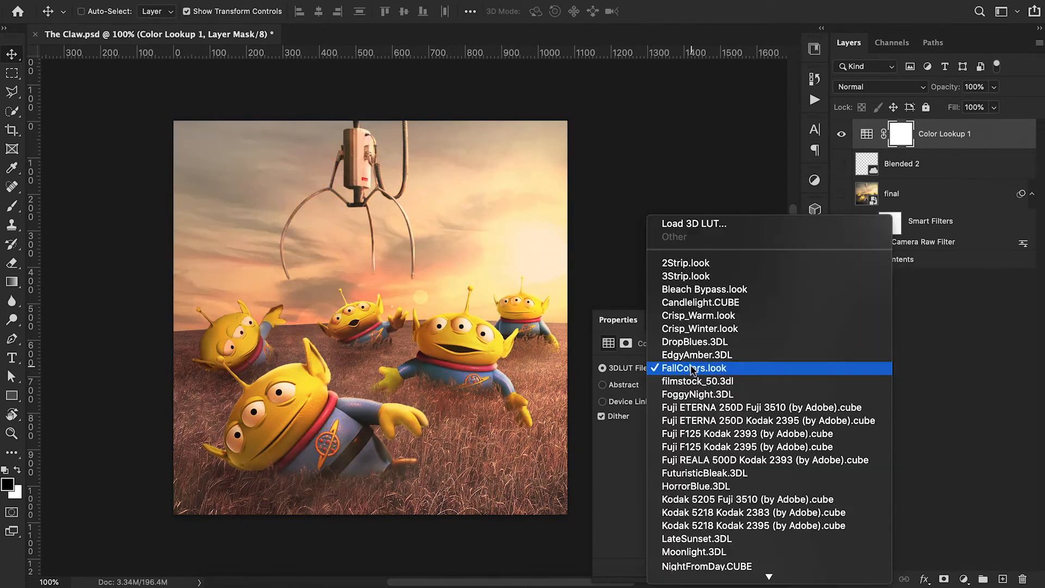
{"action": "left_click", "coordinate": [697, 381]}
Load the FoggyNight.3DL LUT on the Color Lookup layer and reduce the layer's opacity to 51%.
{"action": "left_click", "coordinate": [694, 370]}
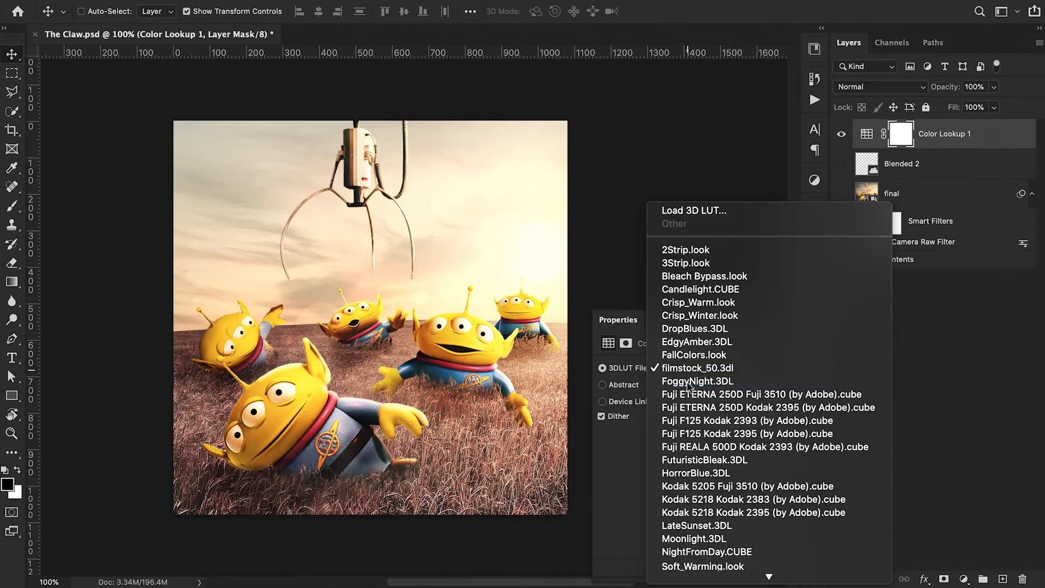
{"action": "left_click", "coordinate": [690, 381]}
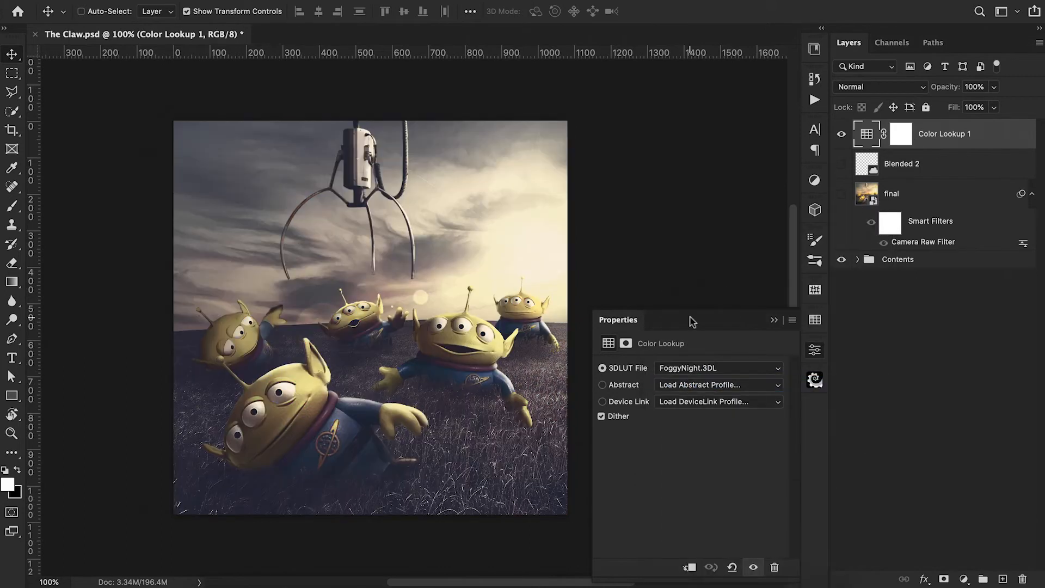
{"action": "left_click", "coordinate": [771, 316]}
{"action": "left_click_drag", "start_coordinate": [946, 87], "coordinate": [912, 101]}
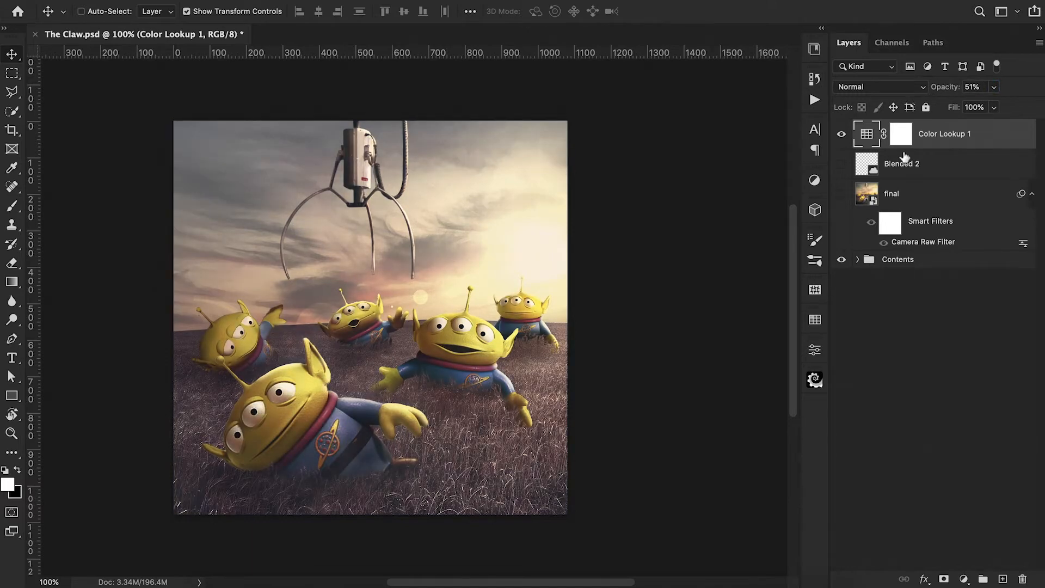
Add a second Color Lookup adjustment layer and try the Crisp_Winter.look and FoggyNight.3DL LUTs on it.
{"action": "left_click", "coordinate": [964, 579]}
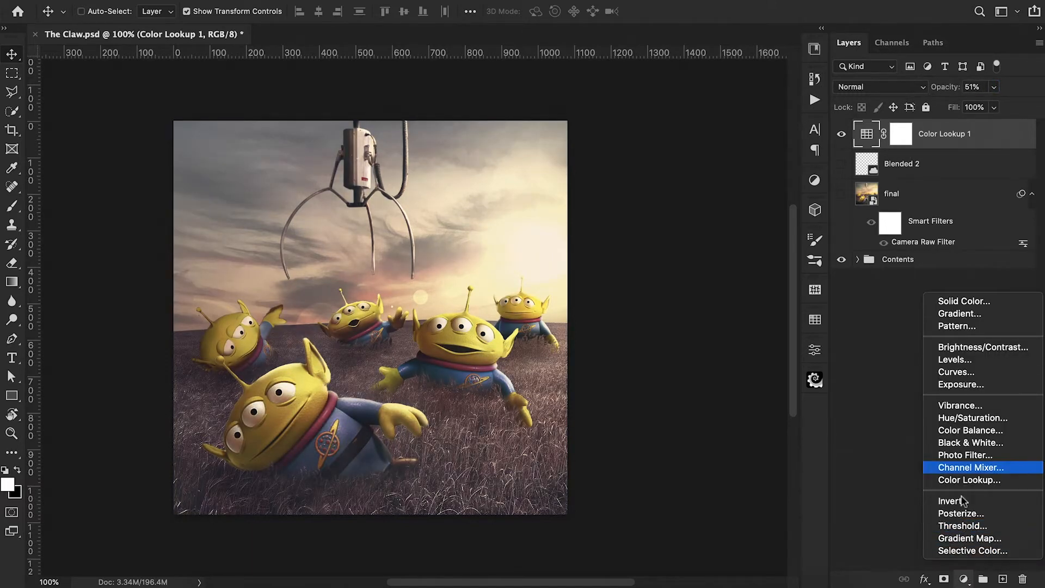
{"action": "left_click", "coordinate": [969, 480]}
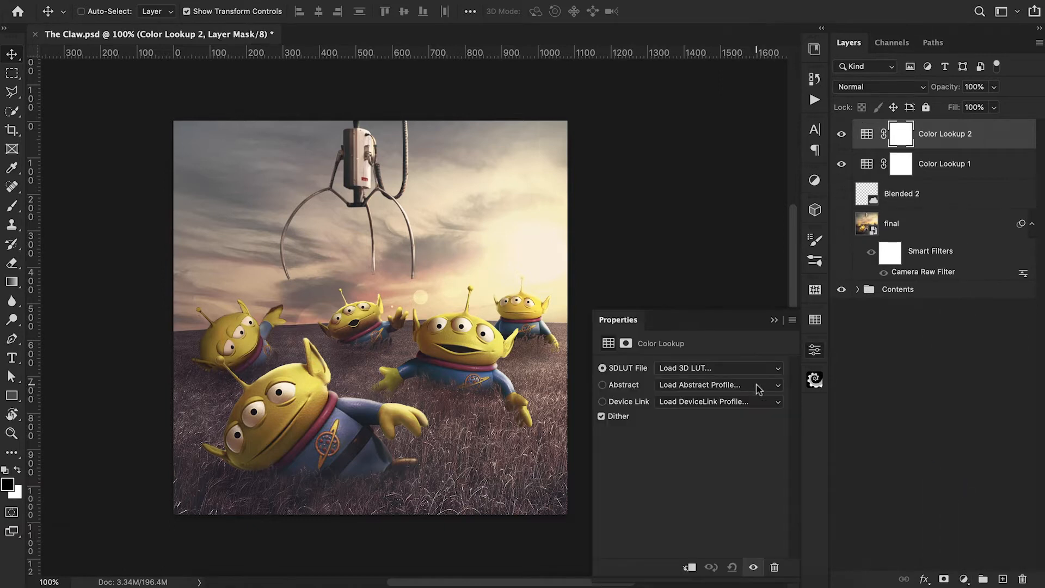
{"action": "left_click", "coordinate": [691, 371]}
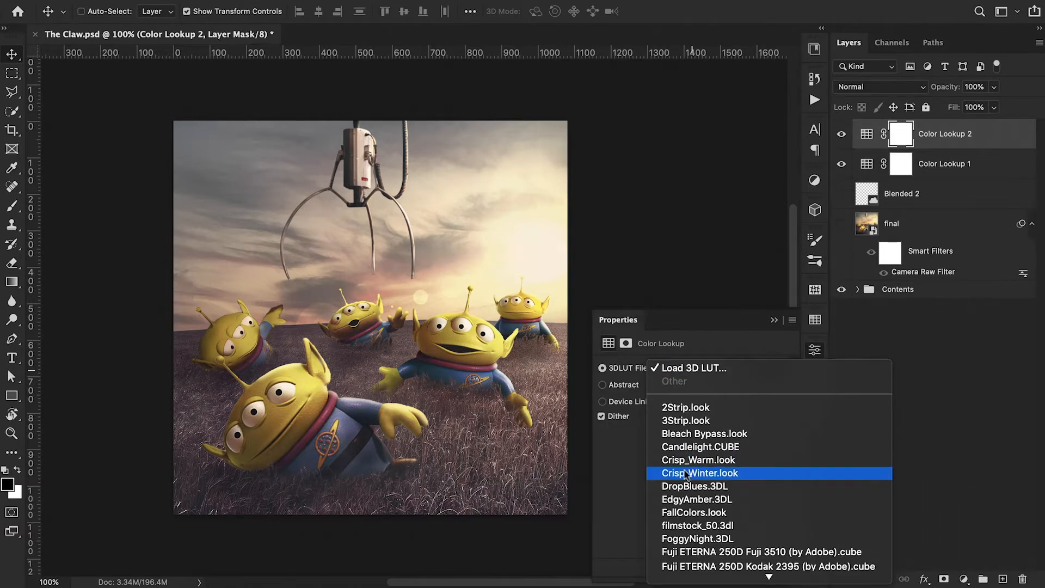
{"action": "left_click", "coordinate": [689, 473]}
{"action": "left_click", "coordinate": [691, 371]}
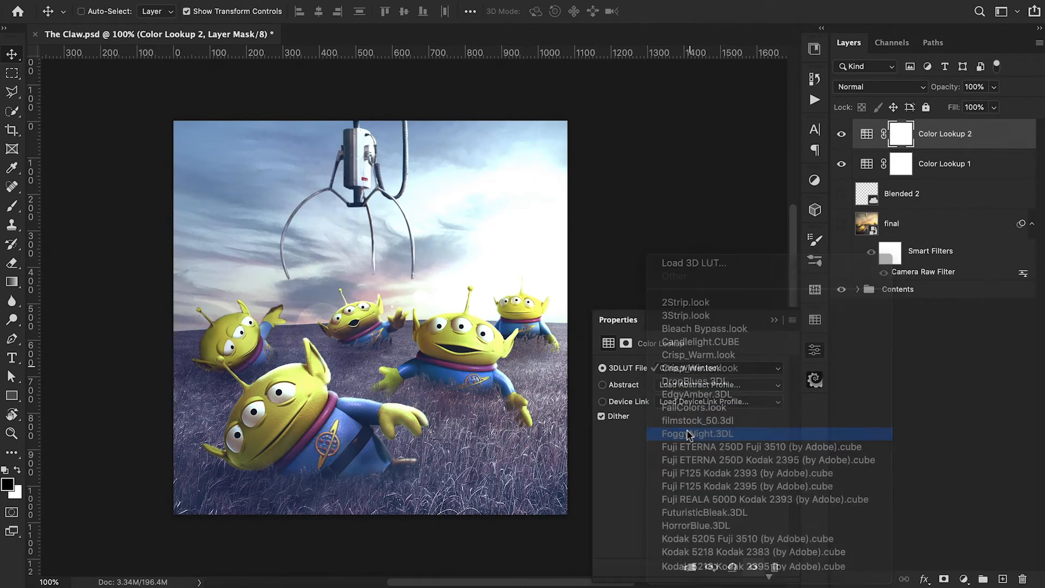
{"action": "left_click", "coordinate": [690, 434]}
Load the FallColors.look LUT on the second Color Lookup layer and lower that layer's opacity.
{"action": "left_click", "coordinate": [689, 368]}
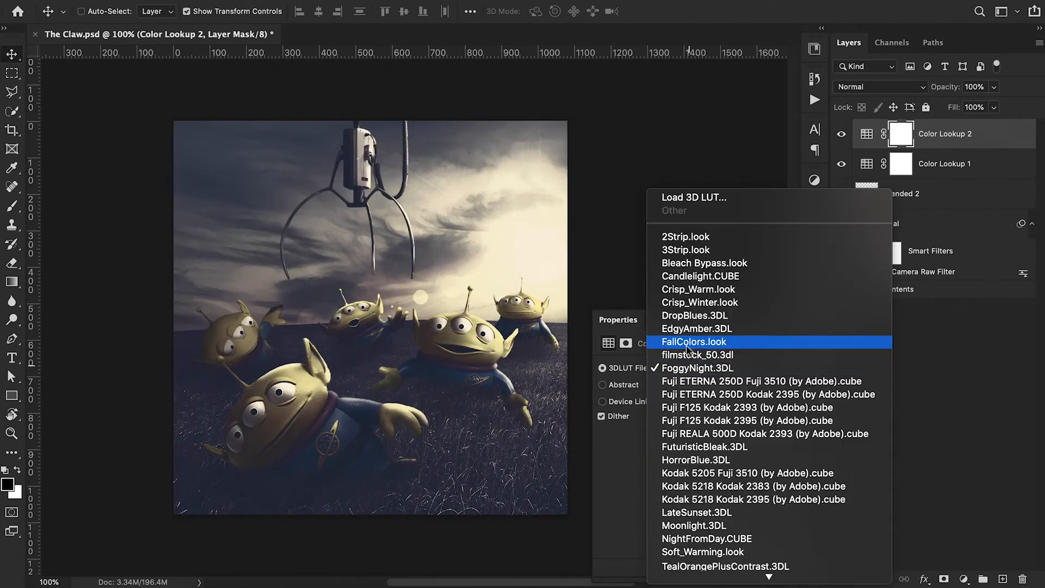
{"action": "left_click", "coordinate": [687, 343]}
{"action": "left_click", "coordinate": [774, 320]}
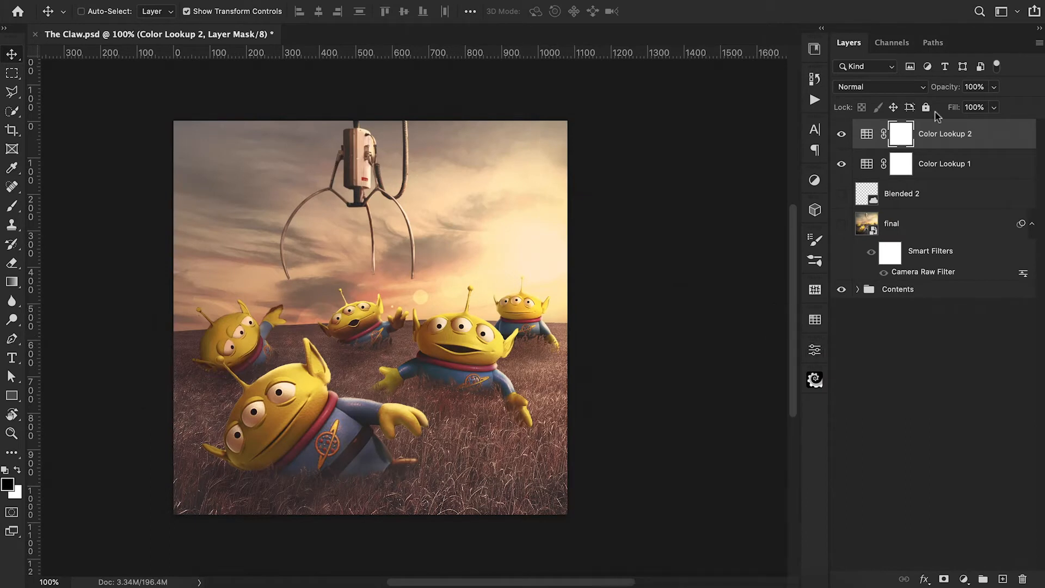
{"action": "left_click_drag", "start_coordinate": [940, 91], "coordinate": [905, 102]}
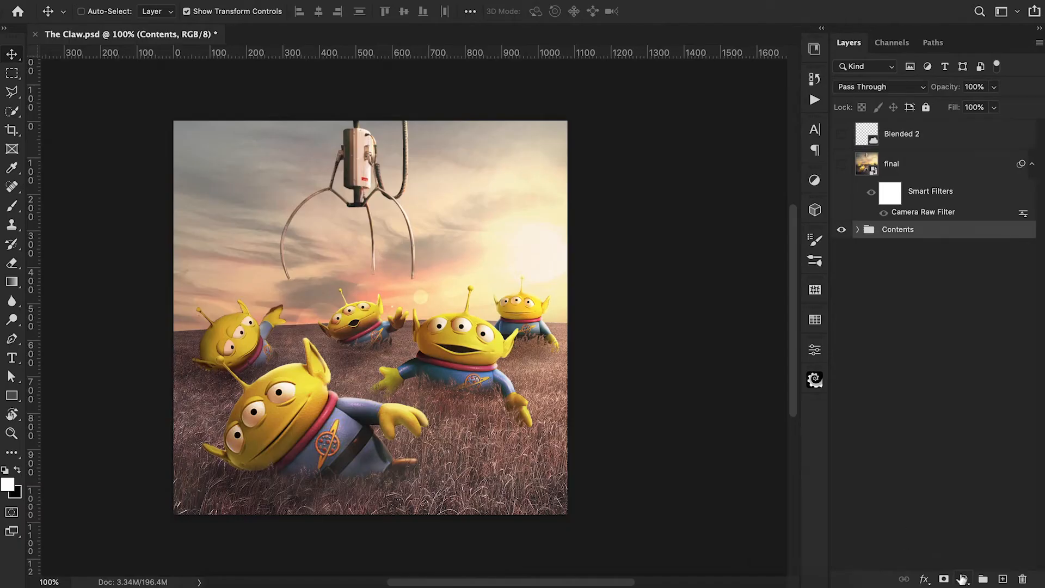
Add a Gradient Map adjustment layer directly above the Contents group and open its gradient for editing.
{"action": "left_click", "coordinate": [962, 579]}
{"action": "left_click", "coordinate": [964, 539]}
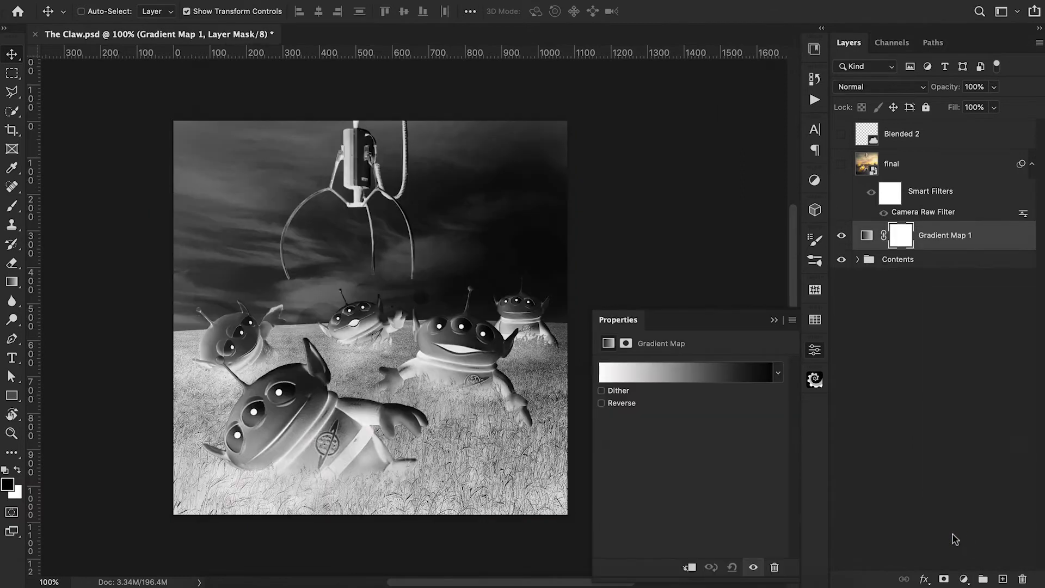
{"action": "left_click", "coordinate": [612, 378]}
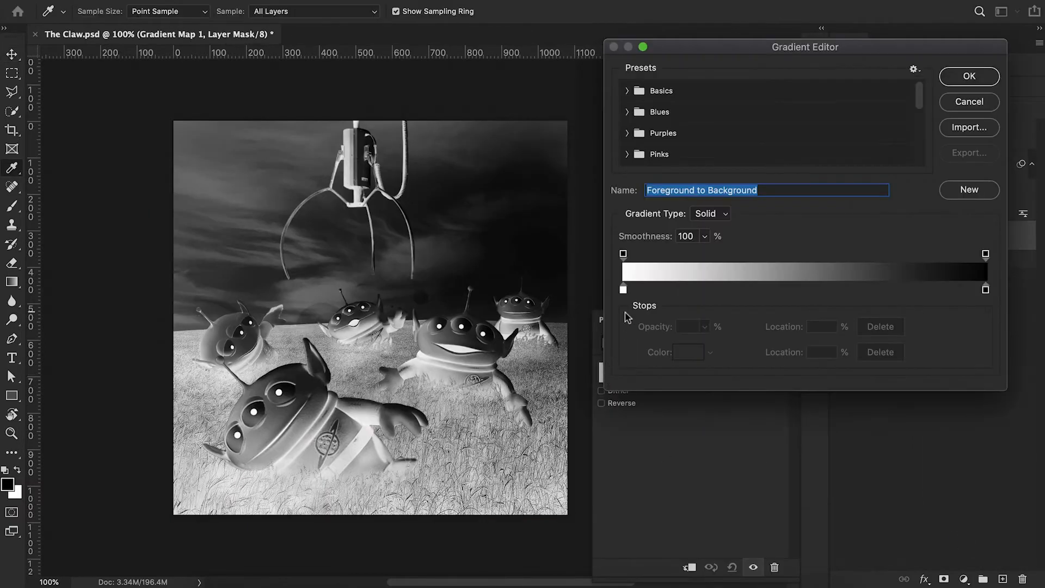
Set the gradient's colour stop at location 0% to the dark teal #032a28.
{"action": "left_click", "coordinate": [623, 289]}
{"action": "left_click", "coordinate": [685, 354]}
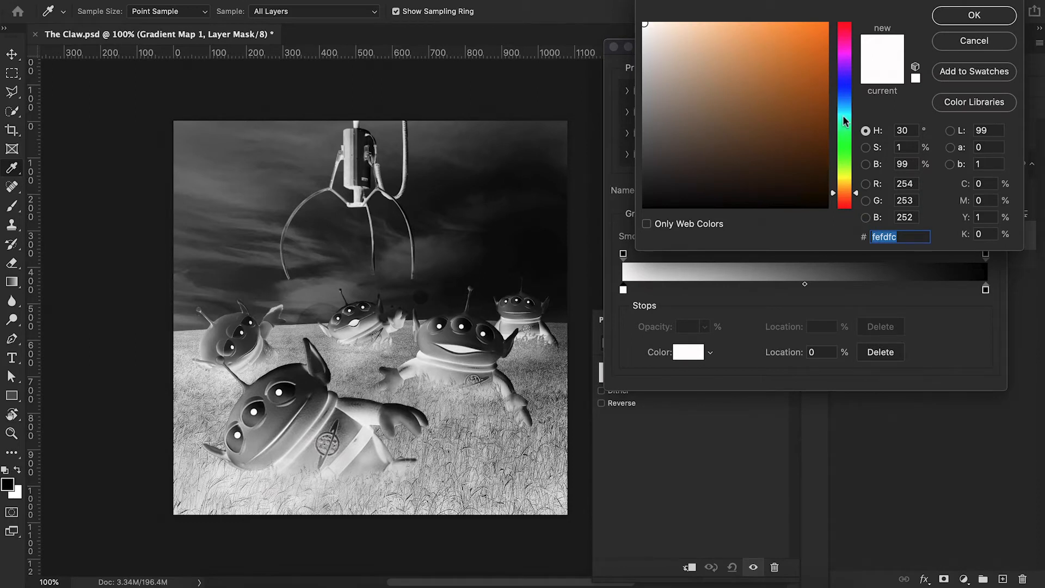
{"action": "left_click", "coordinate": [843, 115]}
{"action": "left_click", "coordinate": [814, 189]}
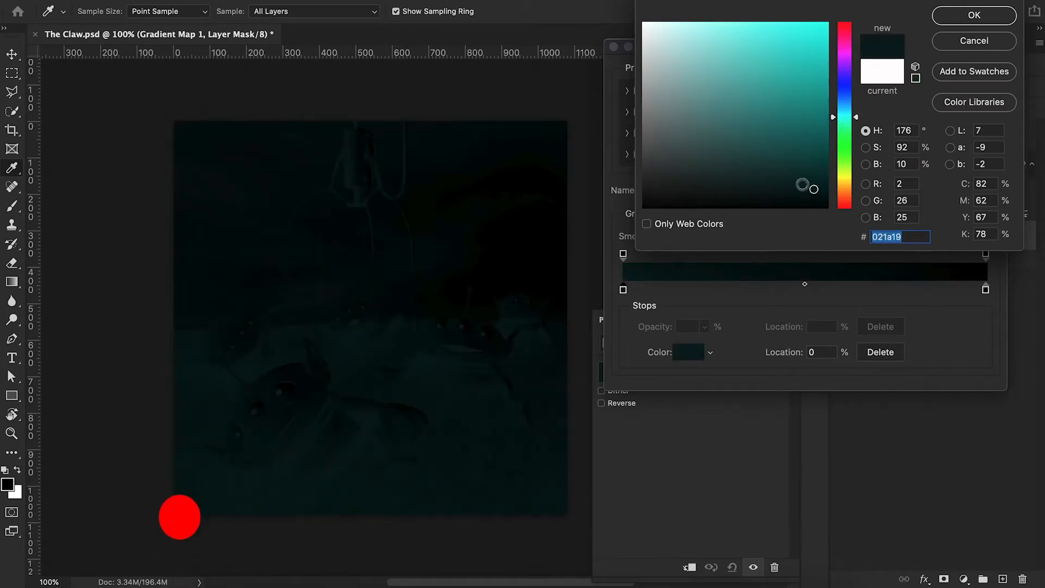
{"action": "left_click", "coordinate": [815, 177]}
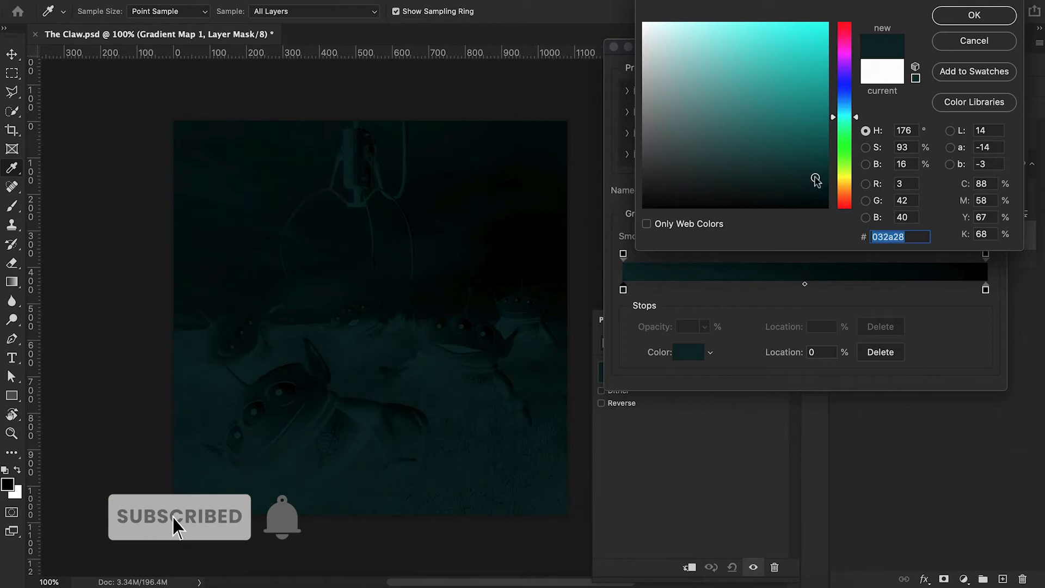
{"action": "left_click", "coordinate": [974, 16]}
Set the gradient's colour stop at location 100% to the pale yellow #f6e8a7.
{"action": "left_click", "coordinate": [985, 290]}
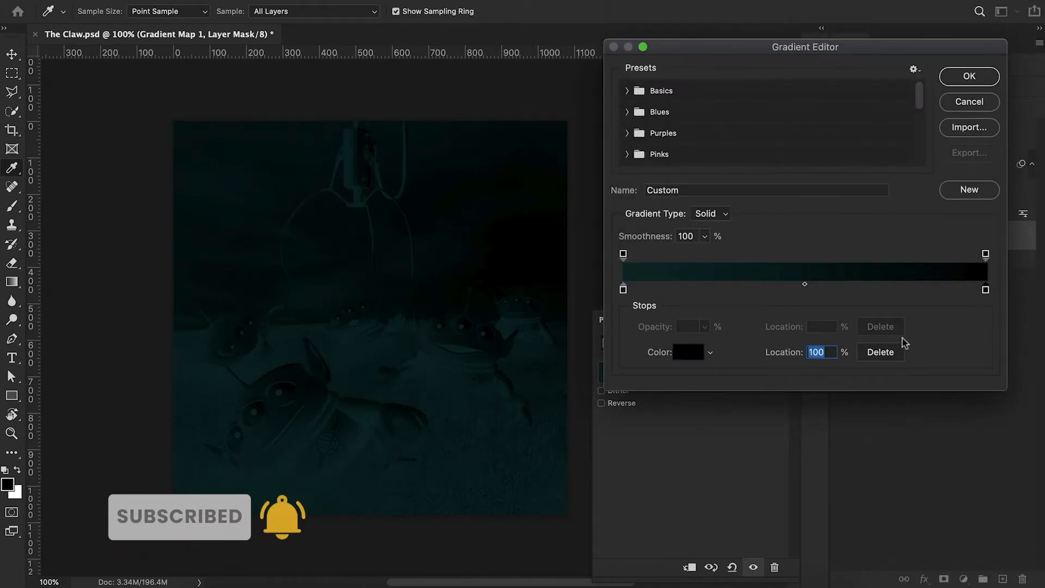
{"action": "left_click", "coordinate": [696, 360]}
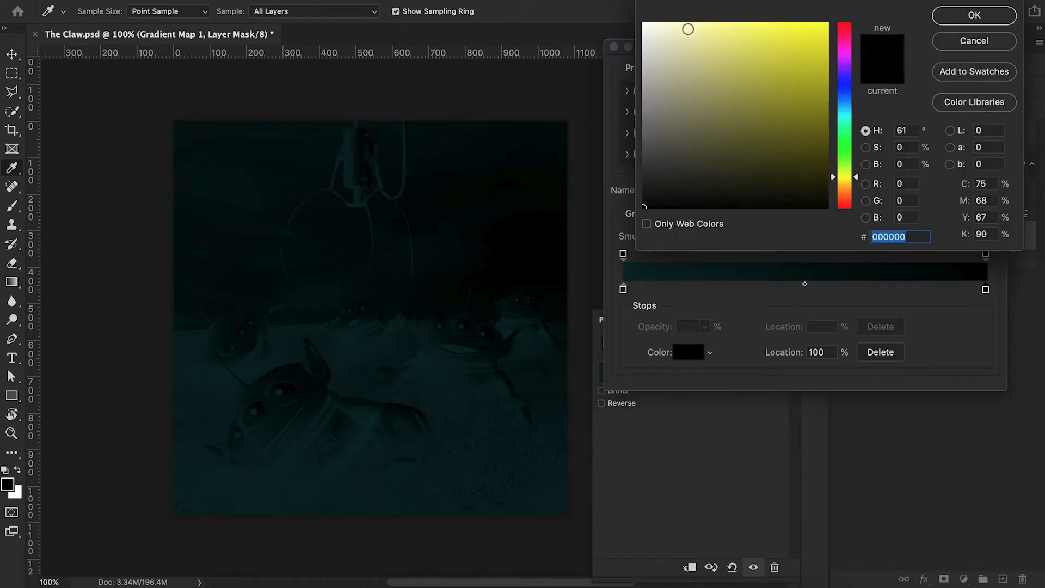
{"action": "left_click_drag", "start_coordinate": [833, 179], "coordinate": [833, 183]}
{"action": "left_click", "coordinate": [690, 34]}
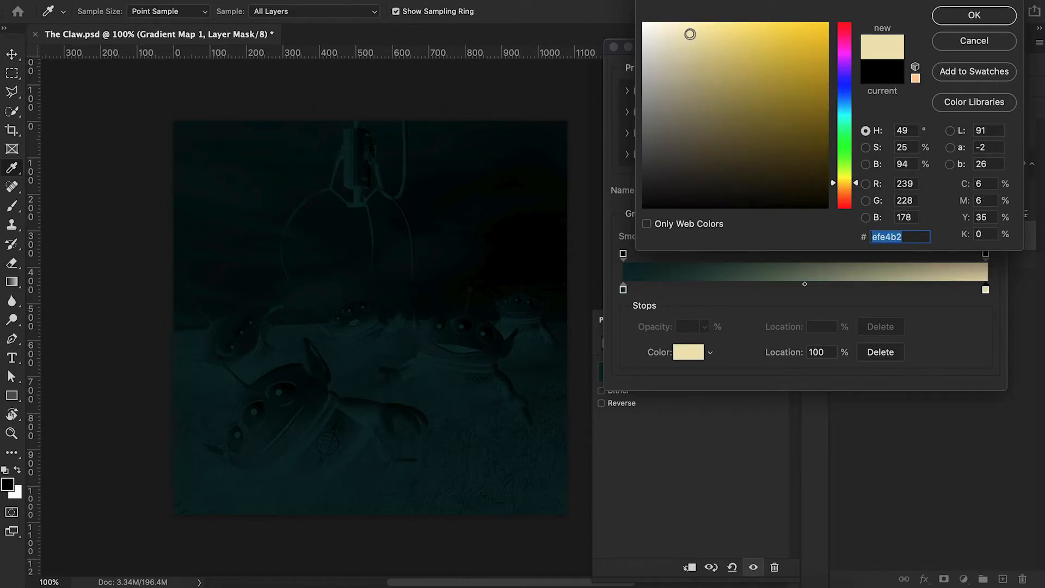
{"action": "left_click", "coordinate": [702, 29]}
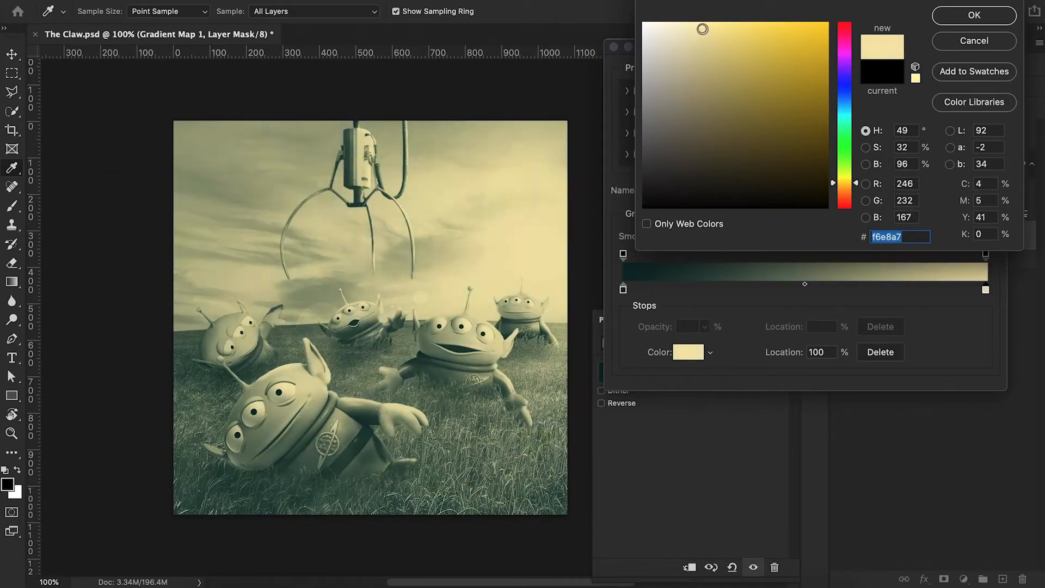
{"action": "left_click", "coordinate": [970, 16]}
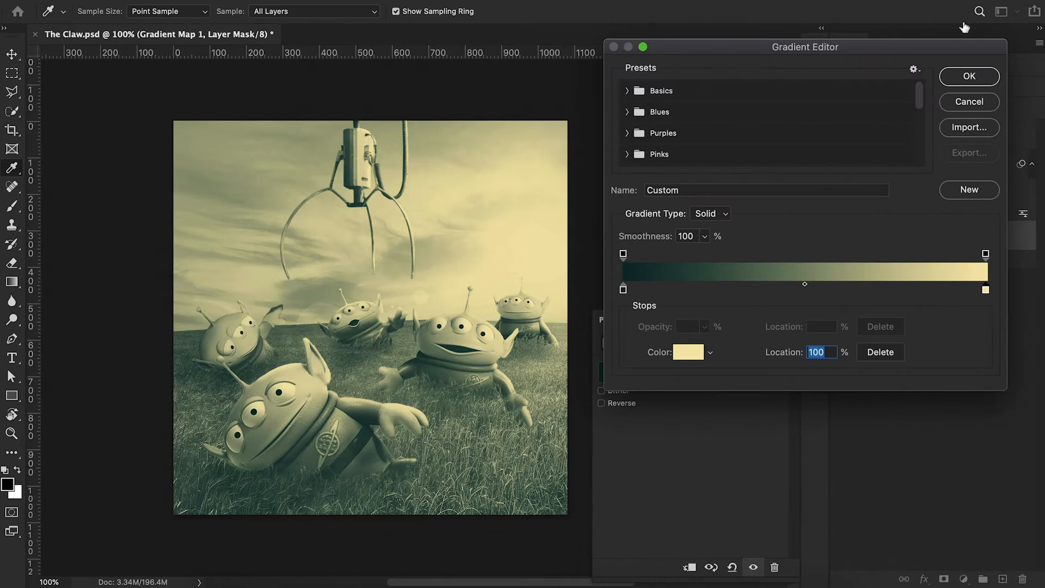
Add a burnt-orange colour stop to the gradient, placed at 36%, and move the midpoint between it and the dark stop to 76%.
{"action": "left_click", "coordinate": [801, 294]}
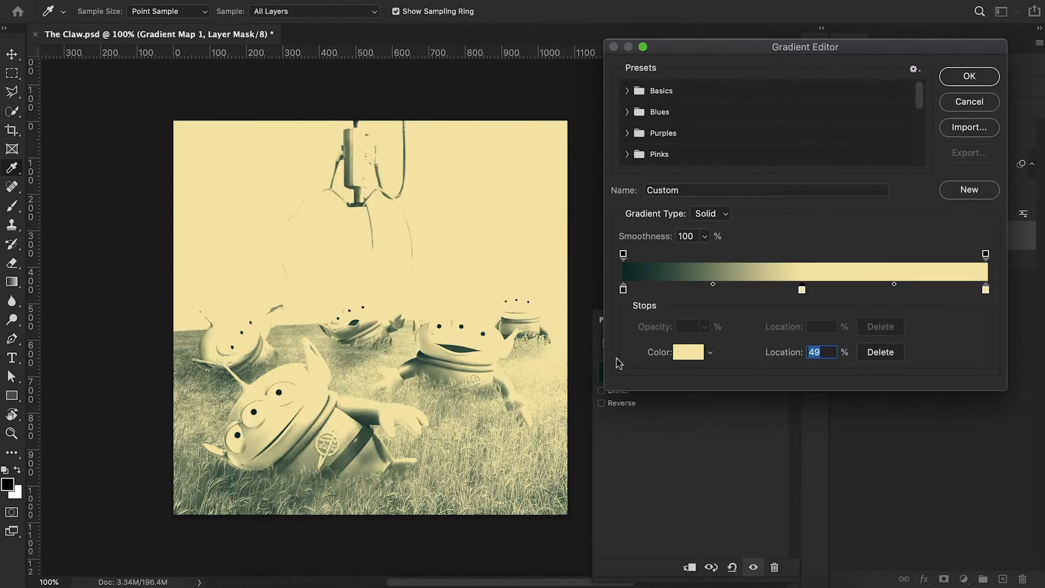
{"action": "left_click", "coordinate": [685, 356]}
{"action": "left_click", "coordinate": [843, 196]}
{"action": "left_click_drag", "start_coordinate": [757, 36], "coordinate": [761, 112]}
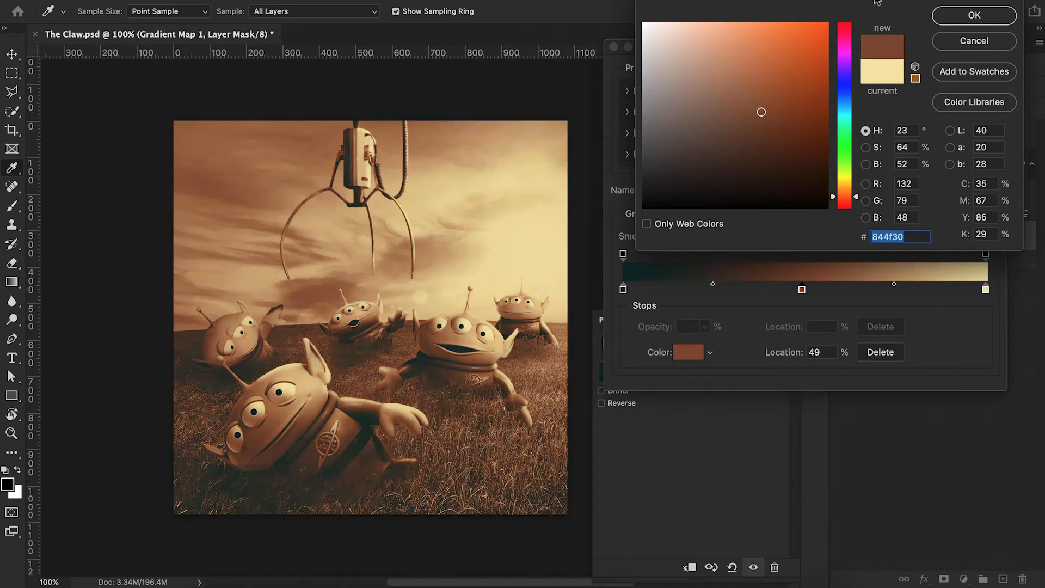
{"action": "left_click", "coordinate": [782, 78]}
{"action": "left_click", "coordinate": [973, 15]}
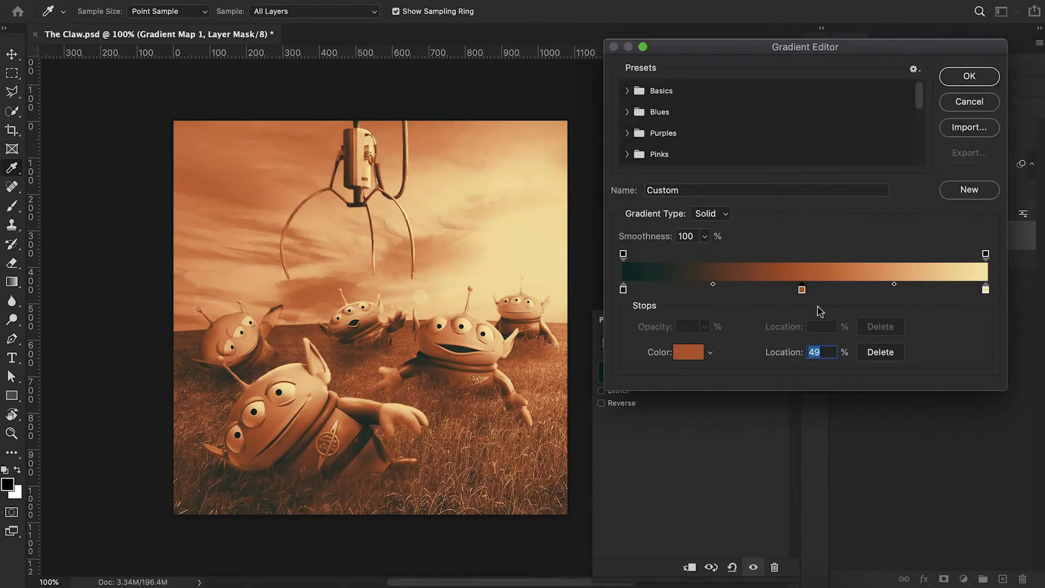
{"action": "left_click_drag", "start_coordinate": [802, 290], "coordinate": [753, 290]}
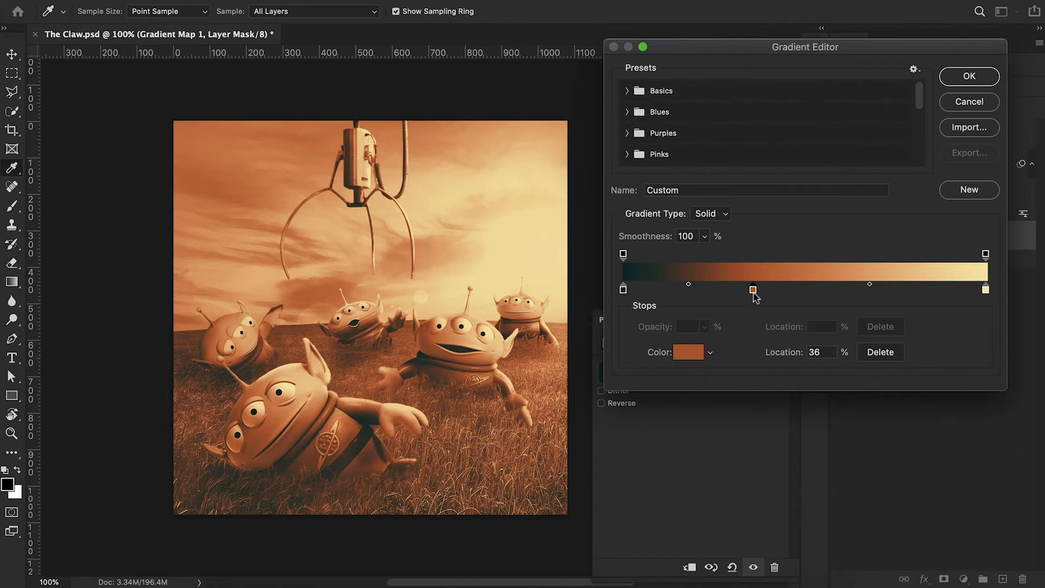
{"action": "left_click_drag", "start_coordinate": [689, 285], "coordinate": [723, 287]}
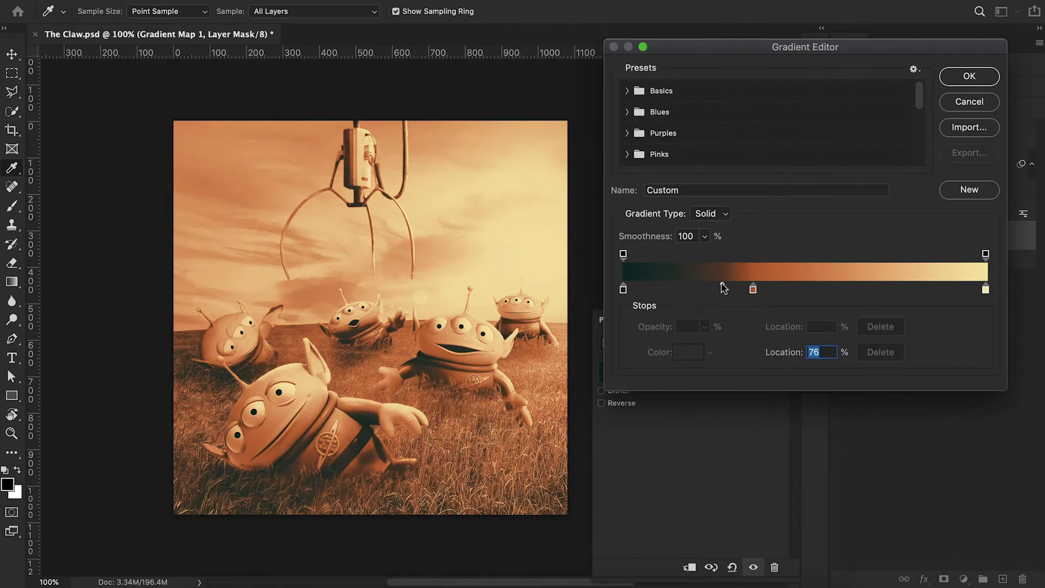
Recolour the gradient's 0% stop to the near-black red #090000.
{"action": "left_click", "coordinate": [623, 289]}
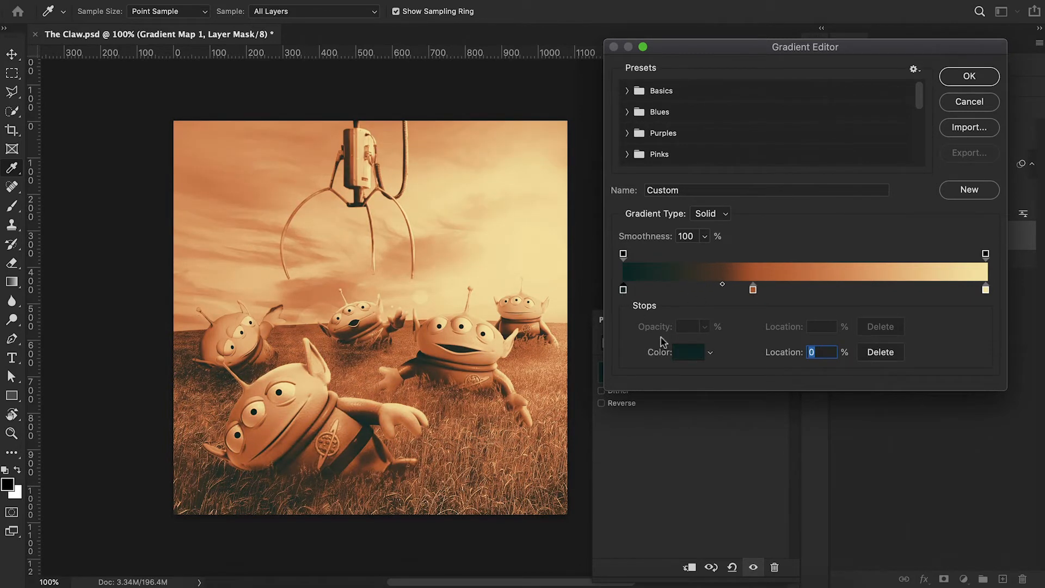
{"action": "left_click", "coordinate": [688, 353]}
{"action": "left_click", "coordinate": [848, 206]}
{"action": "left_click_drag", "start_coordinate": [826, 175], "coordinate": [821, 201]}
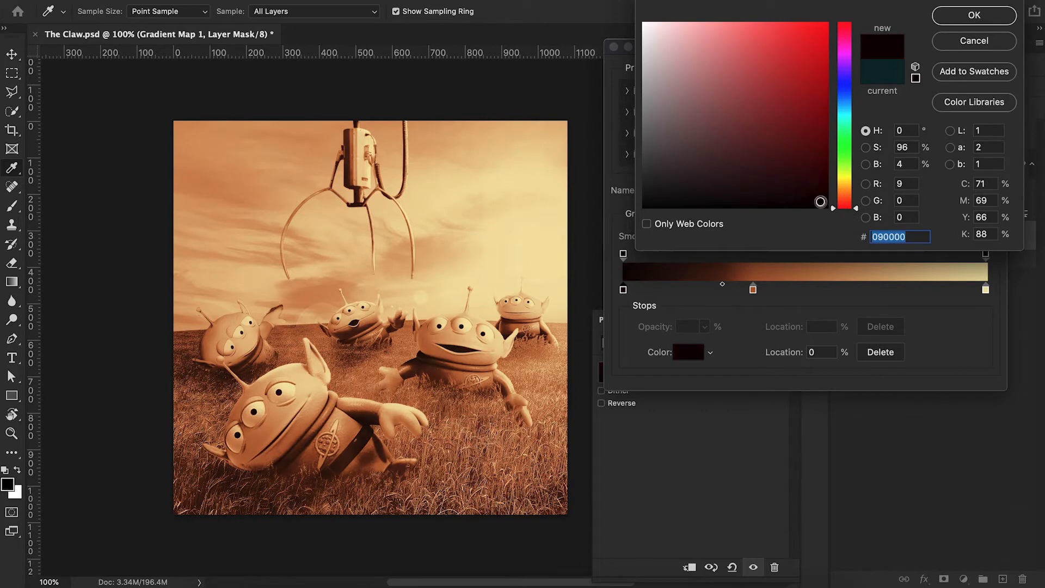
{"action": "left_click", "coordinate": [970, 16]}
Move the gradient's orange stop to 53%, recolour it to the golden brown #b27b2d and accept the gradient.
{"action": "left_click_drag", "start_coordinate": [753, 289], "coordinate": [815, 292]}
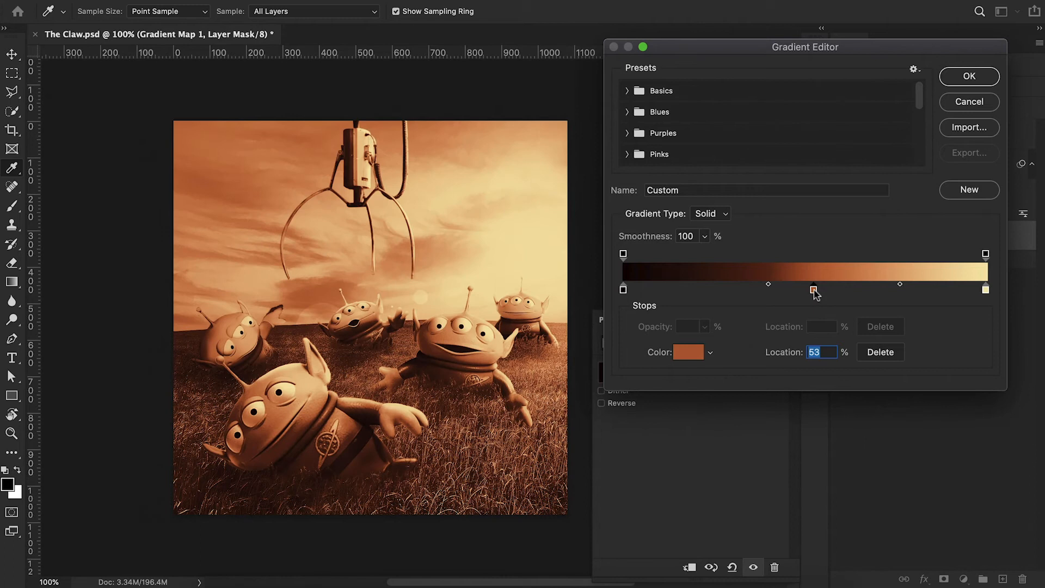
{"action": "left_click", "coordinate": [698, 361]}
{"action": "mouse_move", "coordinate": [837, 202]}
{"action": "left_mouse_down"}
{"action": "mouse_move", "coordinate": [841, 38]}
{"action": "mouse_move", "coordinate": [837, 187]}
{"action": "left_mouse_up"}
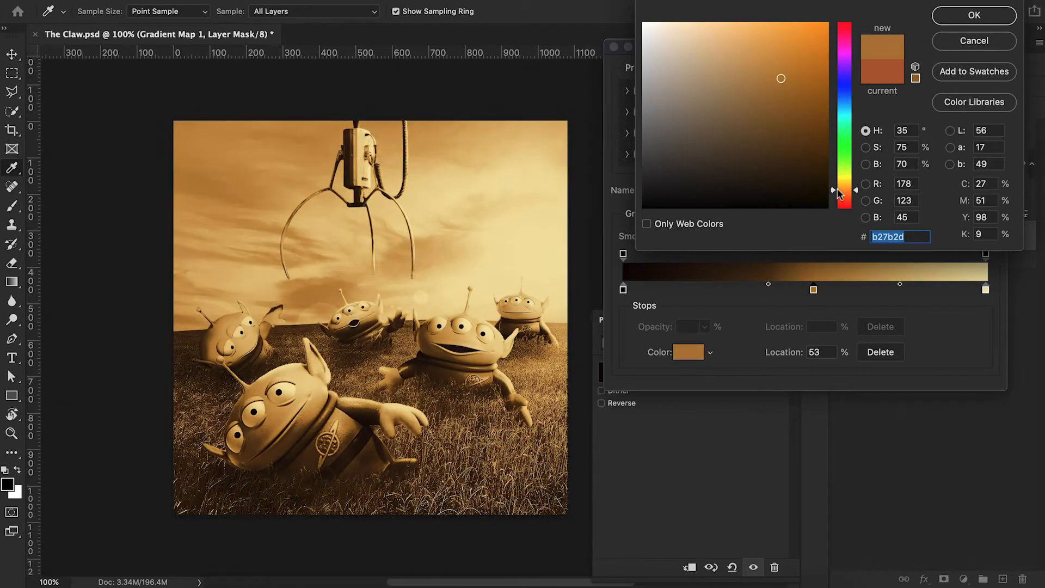
{"action": "left_click", "coordinate": [967, 18]}
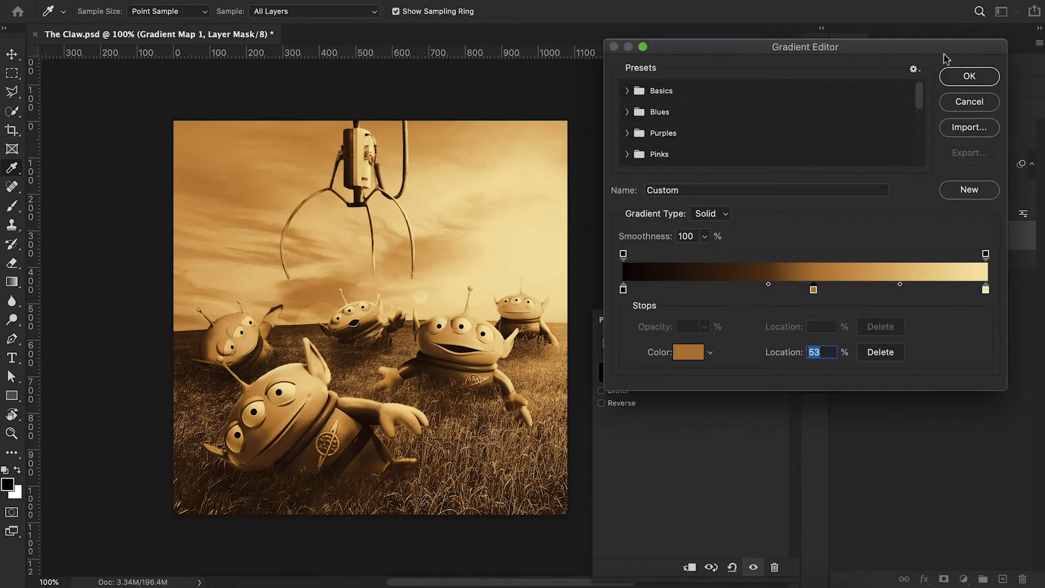
{"action": "left_click", "coordinate": [959, 77]}
{"action": "left_click", "coordinate": [927, 234]}
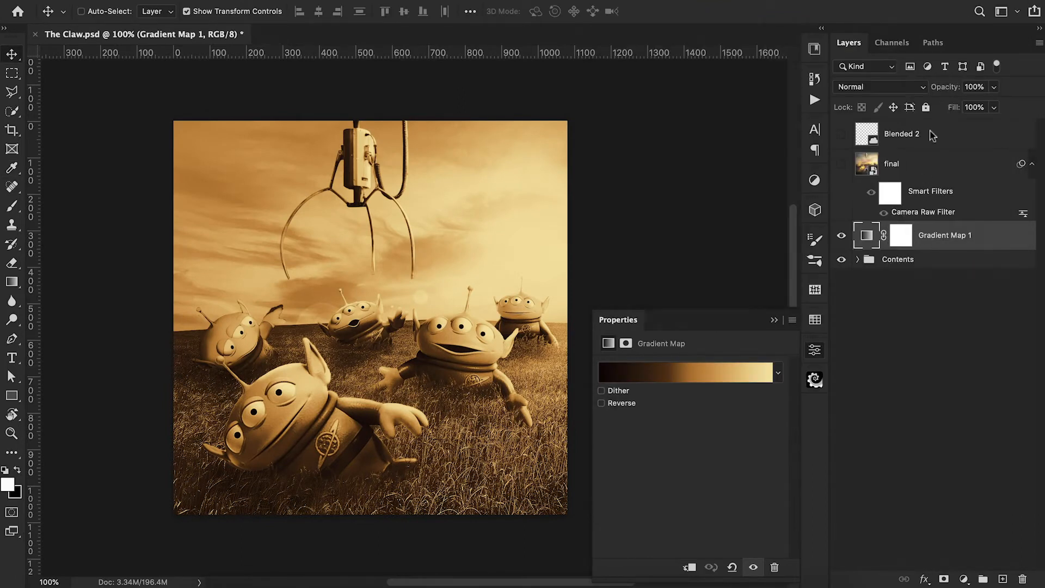
Lower the Gradient Map layer's opacity to 41% and compare the image with and without it.
{"action": "left_click_drag", "start_coordinate": [947, 88], "coordinate": [906, 100]}
{"action": "left_click", "coordinate": [774, 321]}
{"action": "left_click", "coordinate": [842, 238]}
{"action": "left_click", "coordinate": [842, 238]}
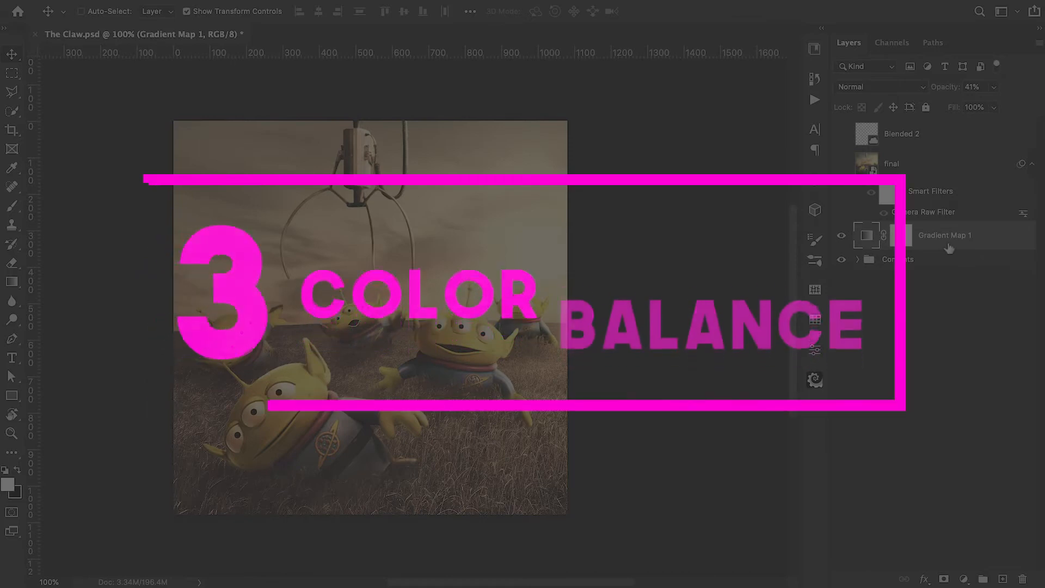
Delete the Gradient Map layer and add a Color Balance adjustment layer directly above the Contents group.
{"action": "key", "text": "Delete"}
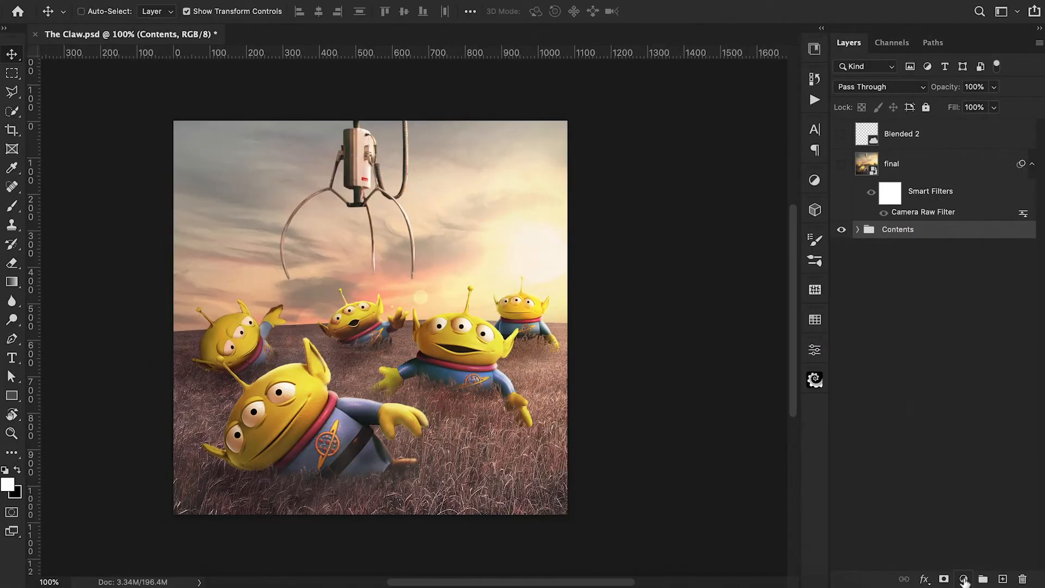
{"action": "left_click", "coordinate": [964, 579]}
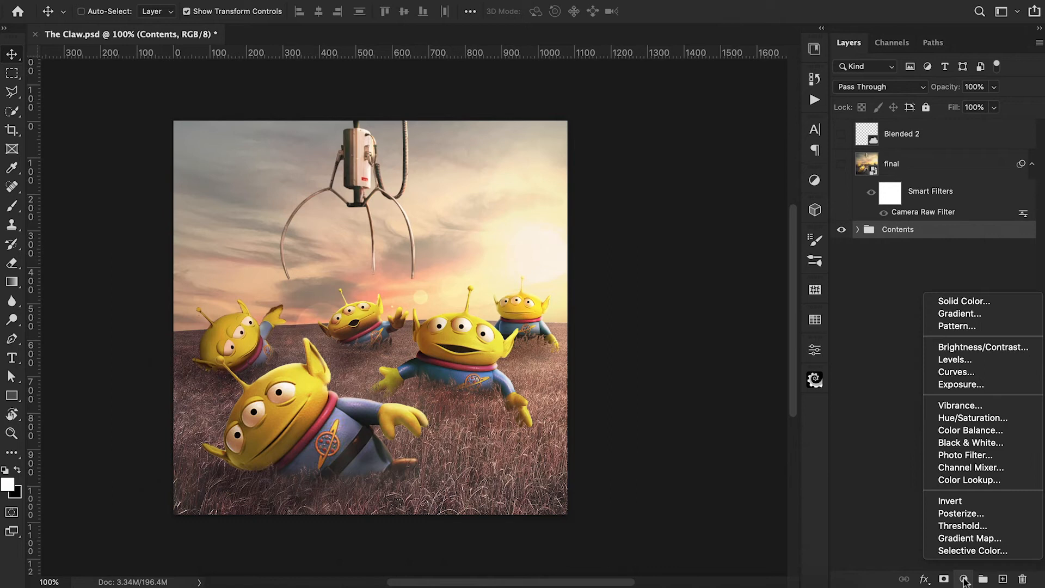
{"action": "left_click", "coordinate": [974, 431]}
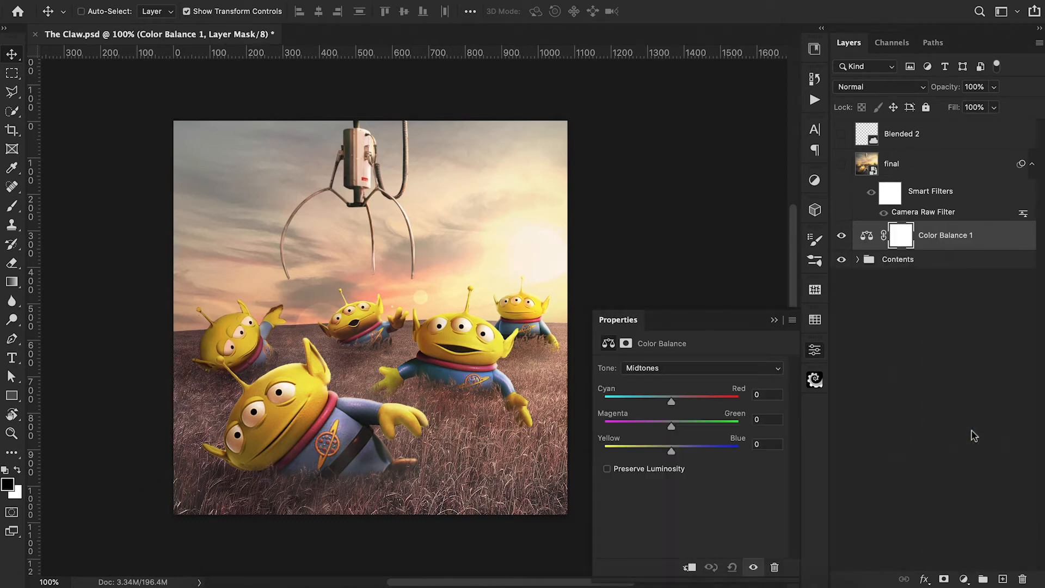
Adjust the midtones' colour balance on the cyan–red and magenta–green ranges.
{"action": "left_click", "coordinate": [682, 369]}
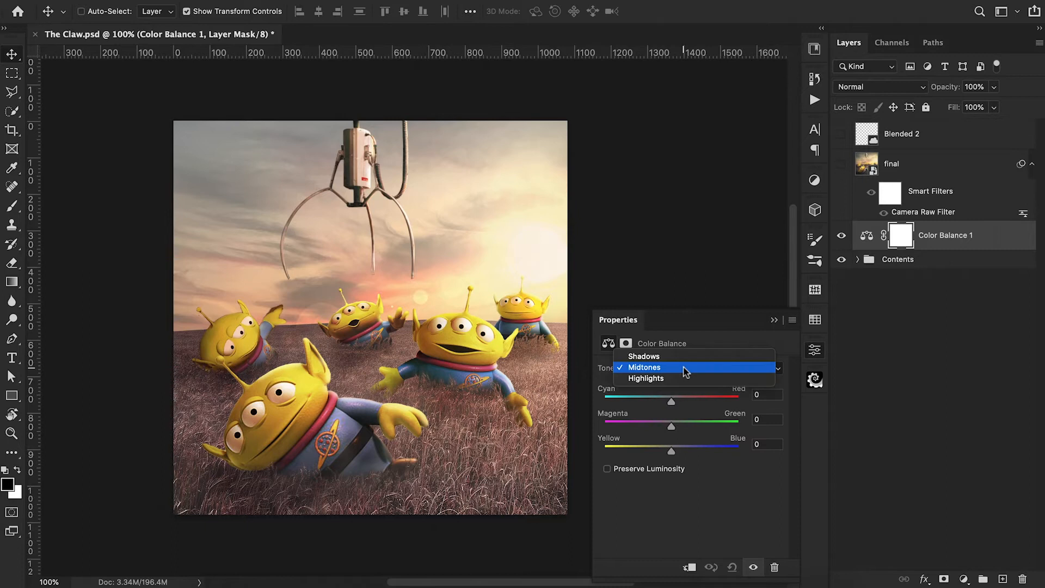
{"action": "left_click", "coordinate": [674, 367]}
{"action": "left_click_drag", "start_coordinate": [672, 403], "coordinate": [667, 431]}
Set the shadows' colour balance to -5 on magenta–green and +17 on yellow–blue.
{"action": "left_click", "coordinate": [667, 374]}
{"action": "left_click", "coordinate": [670, 357]}
{"action": "mouse_move", "coordinate": [669, 446]}
{"action": "left_mouse_down"}
{"action": "mouse_move", "coordinate": [683, 449]}
{"action": "mouse_move", "coordinate": [668, 430]}
{"action": "left_mouse_up"}
{"action": "left_click_drag", "start_coordinate": [669, 431], "coordinate": [670, 432]}
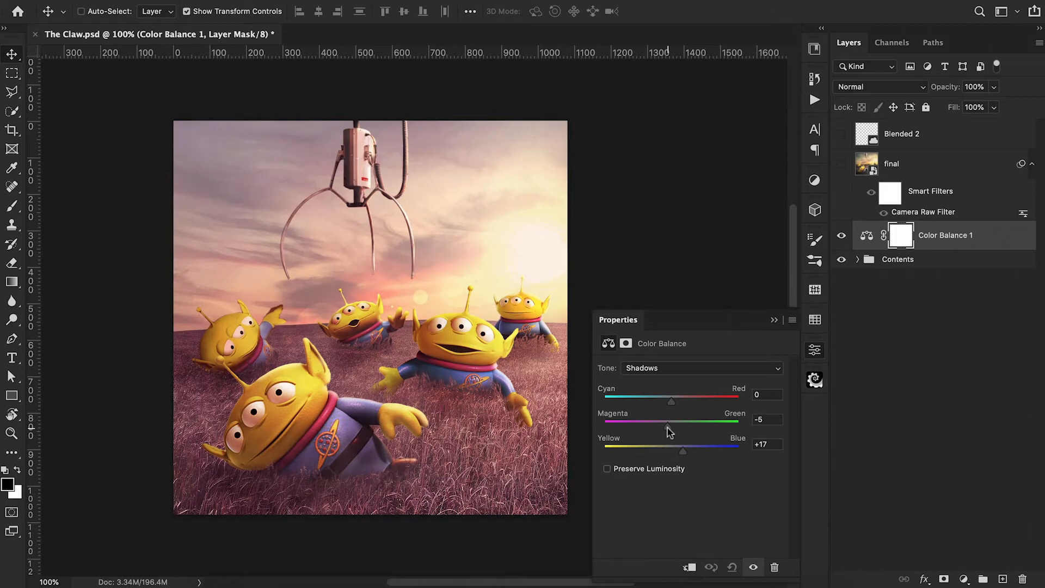
Adjust the highlights' colour balance on the yellow–blue and magenta–green ranges and close the adjustment's settings.
{"action": "left_click", "coordinate": [661, 369]}
{"action": "left_click", "coordinate": [665, 392]}
{"action": "left_click_drag", "start_coordinate": [676, 455], "coordinate": [668, 433]}
{"action": "left_click", "coordinate": [777, 326]}
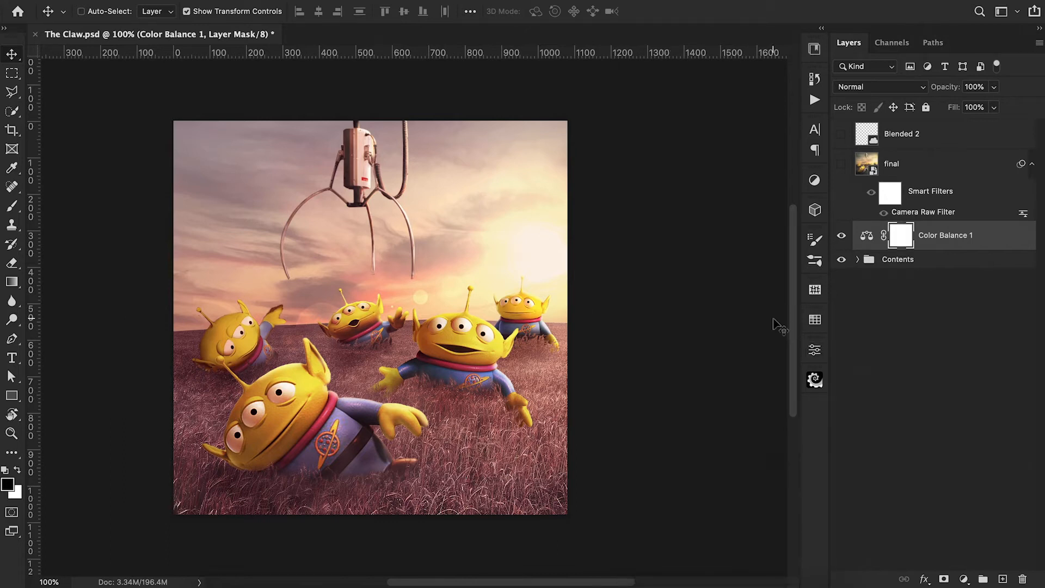
Reduce the Color Balance layer's opacity to 75% and compare the image with and without the adjustment.
{"action": "left_click", "coordinate": [842, 236]}
{"action": "left_click", "coordinate": [842, 236]}
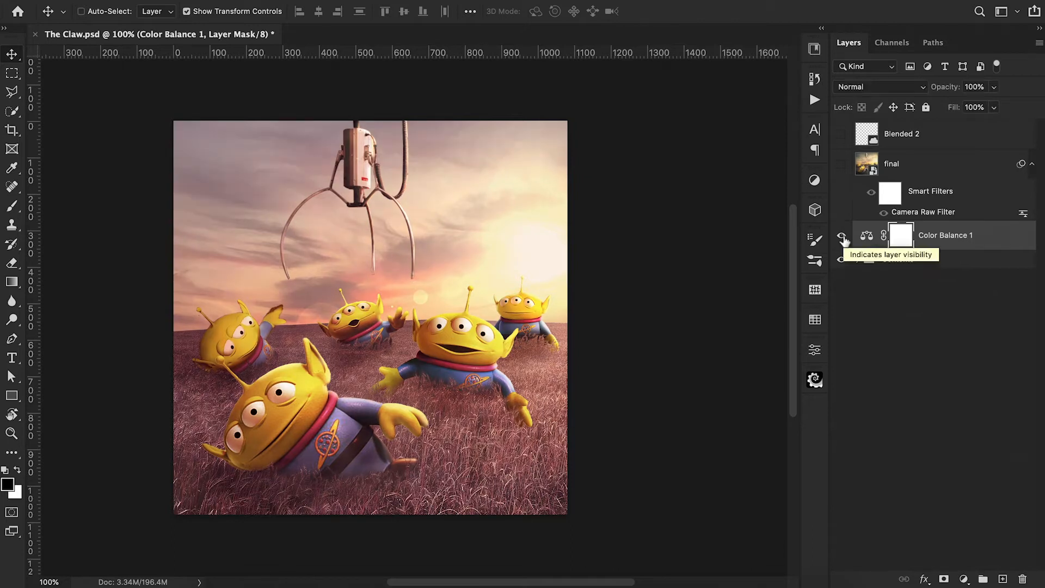
{"action": "left_click_drag", "start_coordinate": [954, 88], "coordinate": [932, 97]}
{"action": "left_click", "coordinate": [842, 236]}
{"action": "left_click", "coordinate": [842, 238]}
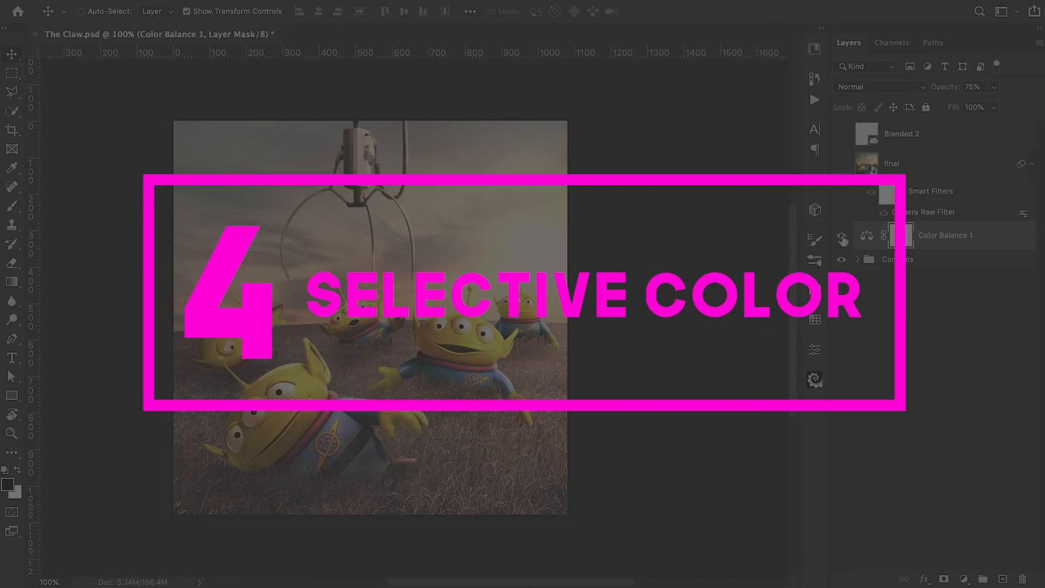
Add a Selective Color adjustment layer above the Contents group, setting Black to +20% and raising Magenta for the Reds.
{"action": "left_click", "coordinate": [964, 579]}
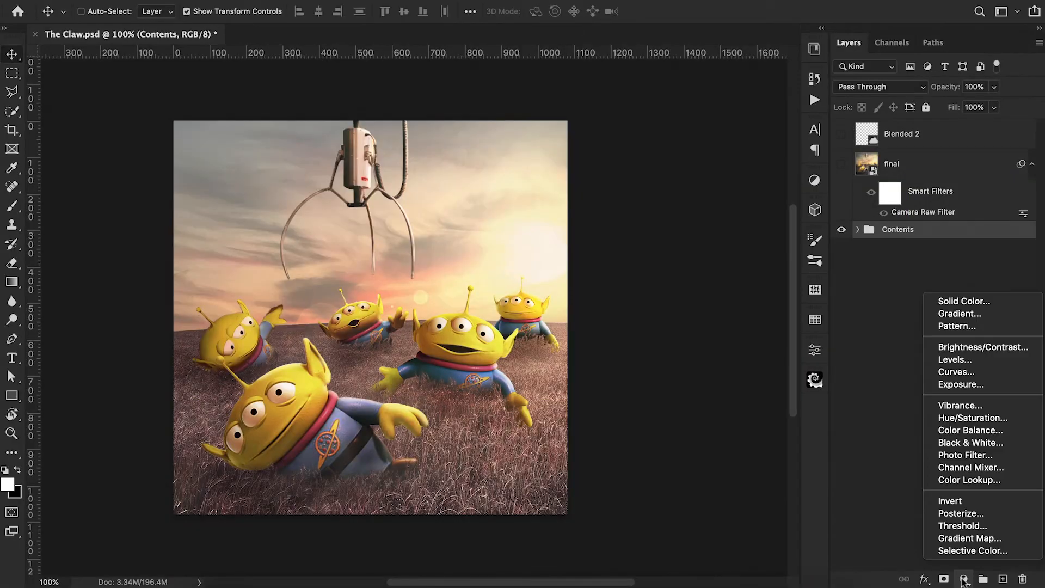
{"action": "left_click", "coordinate": [961, 550]}
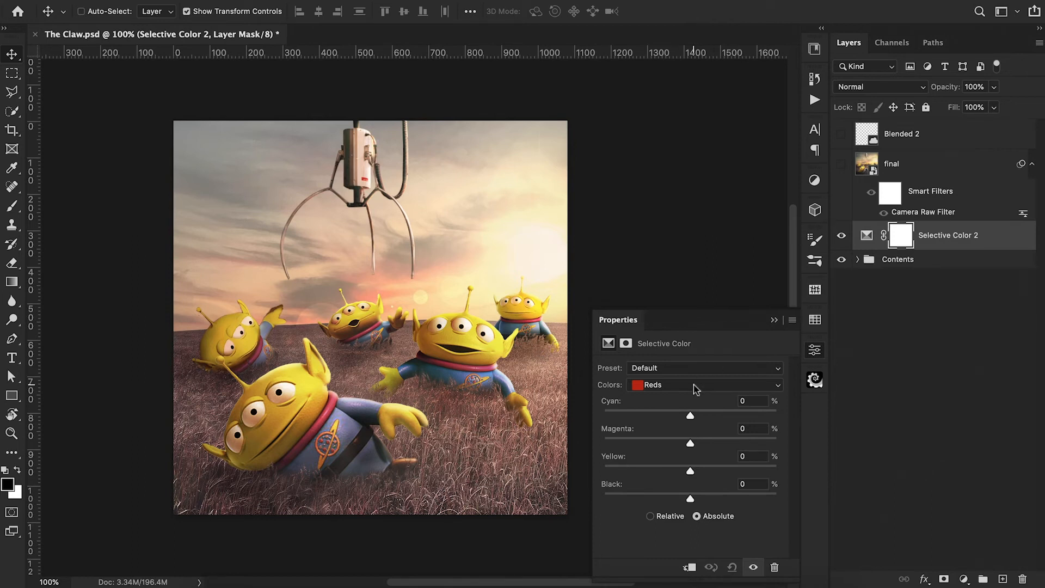
{"action": "mouse_move", "coordinate": [691, 498]}
{"action": "left_mouse_down"}
{"action": "mouse_move", "coordinate": [677, 497]}
{"action": "mouse_move", "coordinate": [709, 498]}
{"action": "left_mouse_up"}
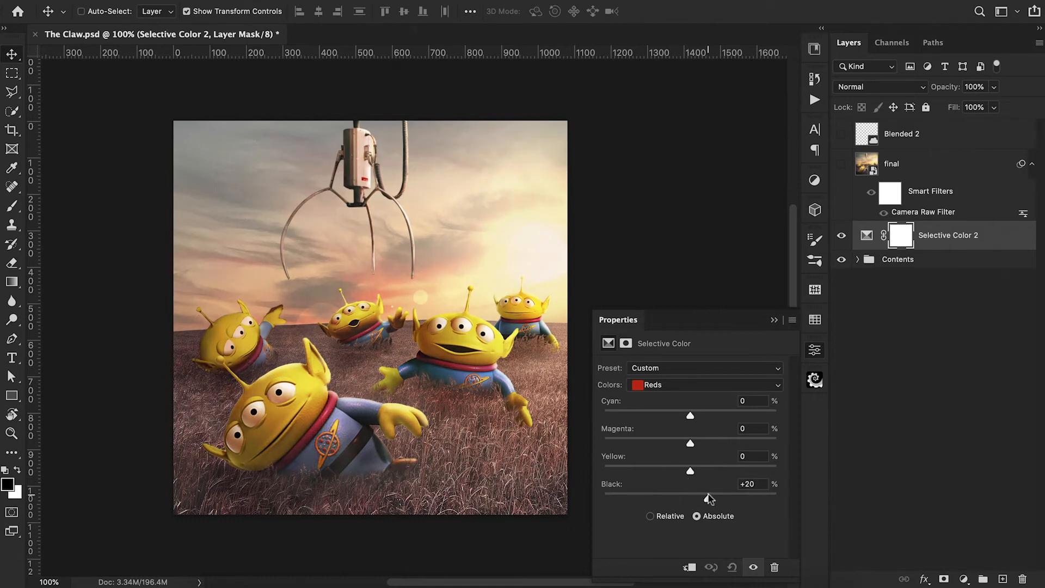
{"action": "left_click_drag", "start_coordinate": [690, 443], "coordinate": [703, 446]}
For the Yellows, set Magenta to -11% and Black to -1%, and adjust the Cyan amount.
{"action": "left_click", "coordinate": [684, 385]}
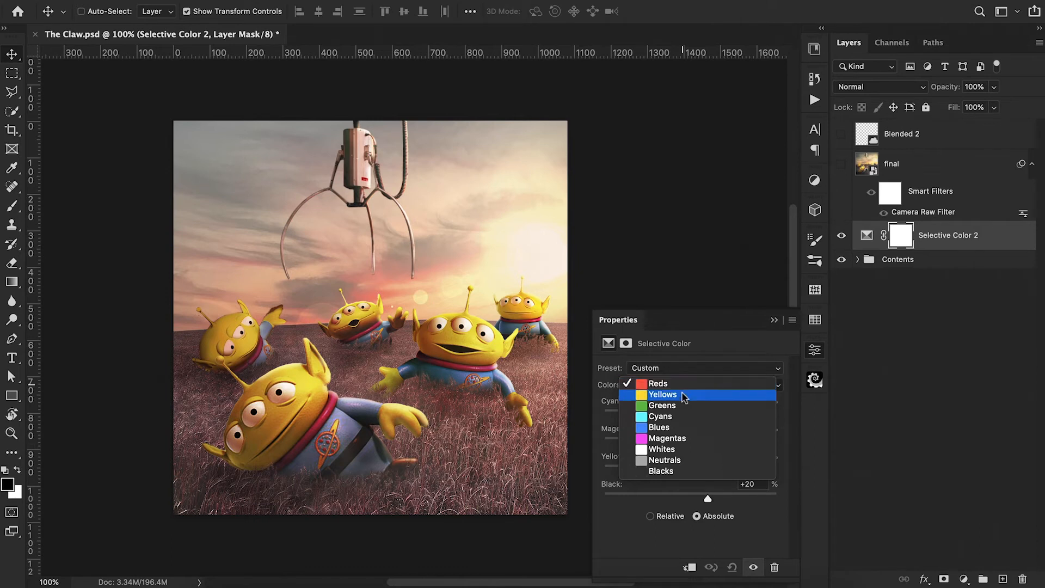
{"action": "left_click", "coordinate": [684, 397]}
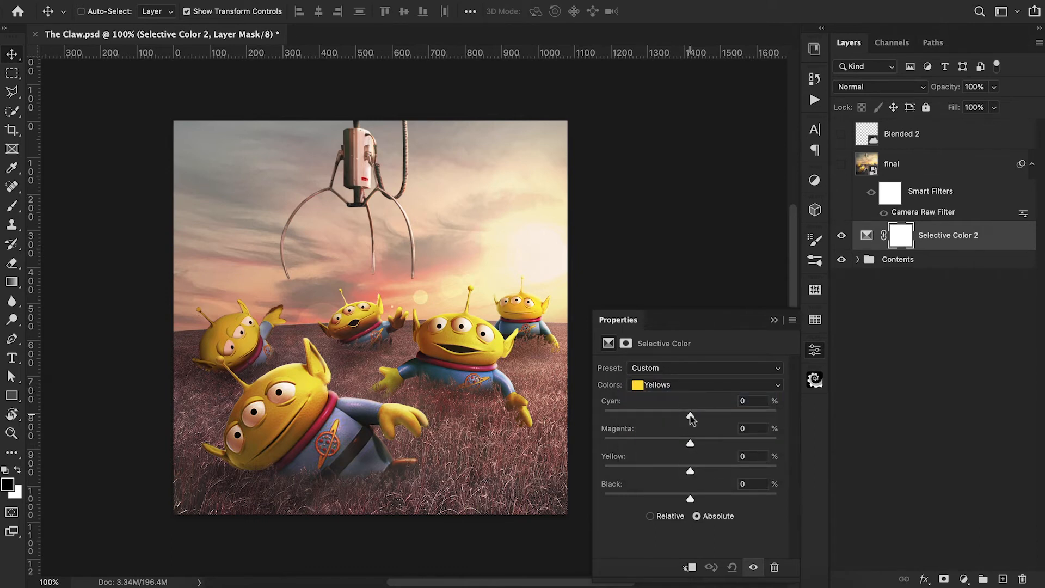
{"action": "mouse_move", "coordinate": [691, 442]}
{"action": "left_mouse_down"}
{"action": "mouse_move", "coordinate": [651, 444]}
{"action": "mouse_move", "coordinate": [680, 447]}
{"action": "left_mouse_up"}
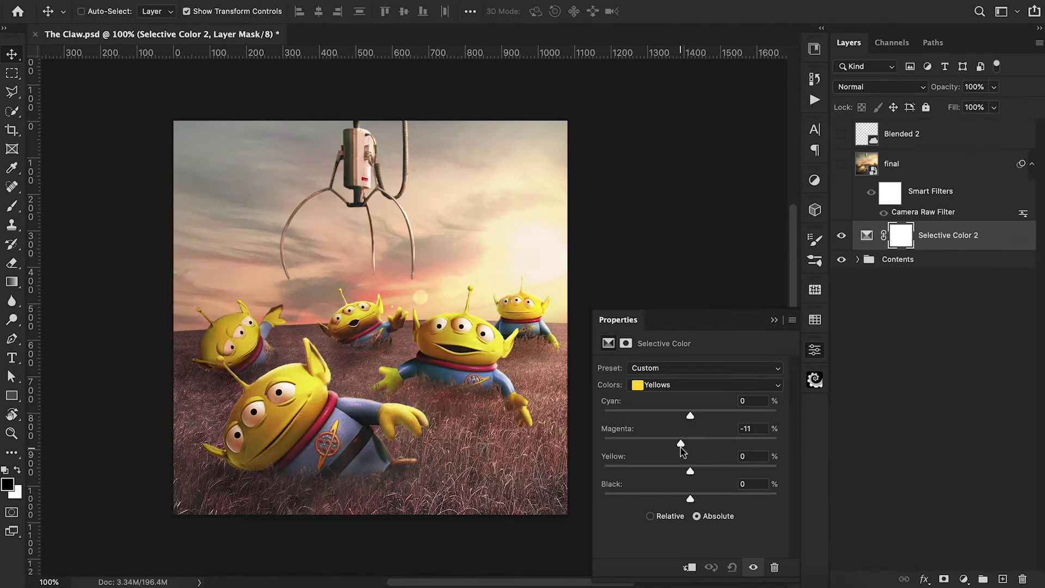
{"action": "mouse_move", "coordinate": [690, 496]}
{"action": "left_mouse_down"}
{"action": "mouse_move", "coordinate": [674, 500]}
{"action": "mouse_move", "coordinate": [699, 499]}
{"action": "mouse_move", "coordinate": [679, 499]}
{"action": "mouse_move", "coordinate": [689, 500]}
{"action": "mouse_move", "coordinate": [673, 474]}
{"action": "mouse_move", "coordinate": [692, 479]}
{"action": "left_mouse_up"}
{"action": "mouse_move", "coordinate": [690, 416]}
{"action": "left_mouse_down"}
{"action": "mouse_move", "coordinate": [674, 418]}
{"action": "mouse_move", "coordinate": [697, 416]}
{"action": "mouse_move", "coordinate": [676, 406]}
{"action": "left_mouse_up"}
For the Whites, set Cyan to -1%, Magenta to +8% and Black to -13%.
{"action": "left_click", "coordinate": [670, 387]}
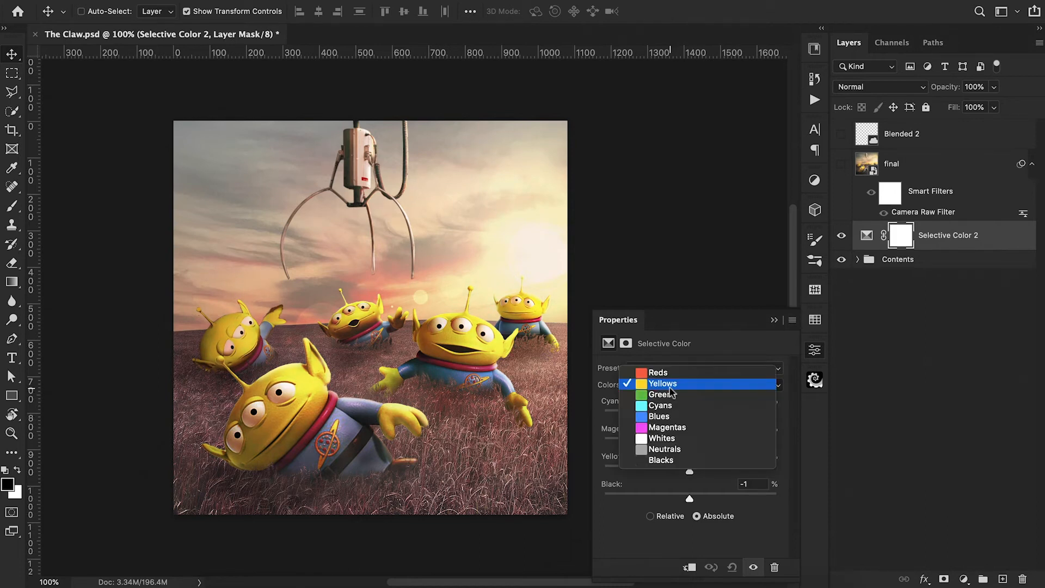
{"action": "left_click", "coordinate": [668, 441]}
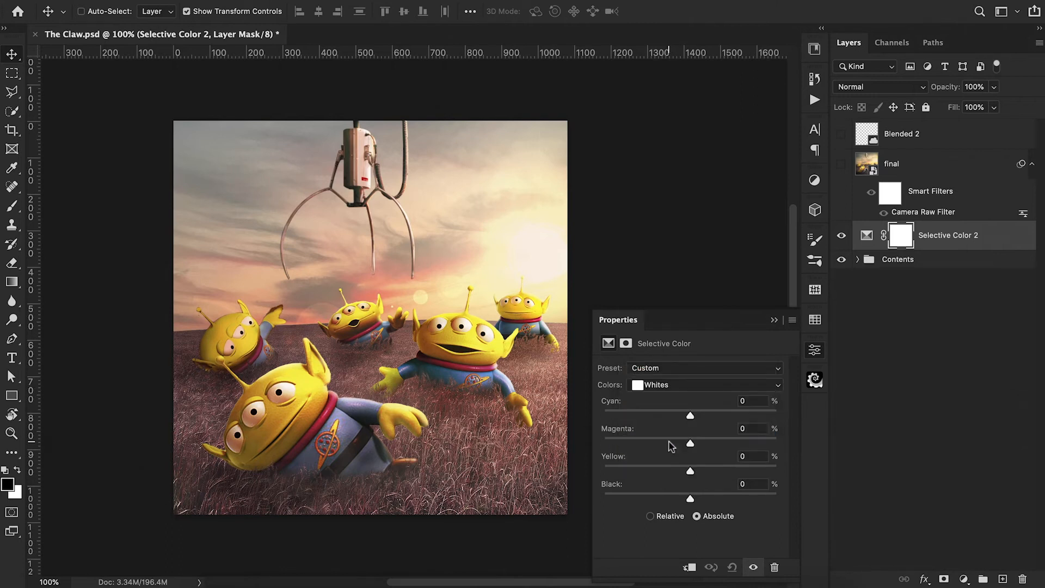
{"action": "left_click_drag", "start_coordinate": [690, 442], "coordinate": [689, 416]}
{"action": "mouse_move", "coordinate": [690, 500]}
{"action": "left_mouse_down"}
{"action": "mouse_move", "coordinate": [699, 499]}
{"action": "mouse_move", "coordinate": [679, 503]}
{"action": "left_mouse_up"}
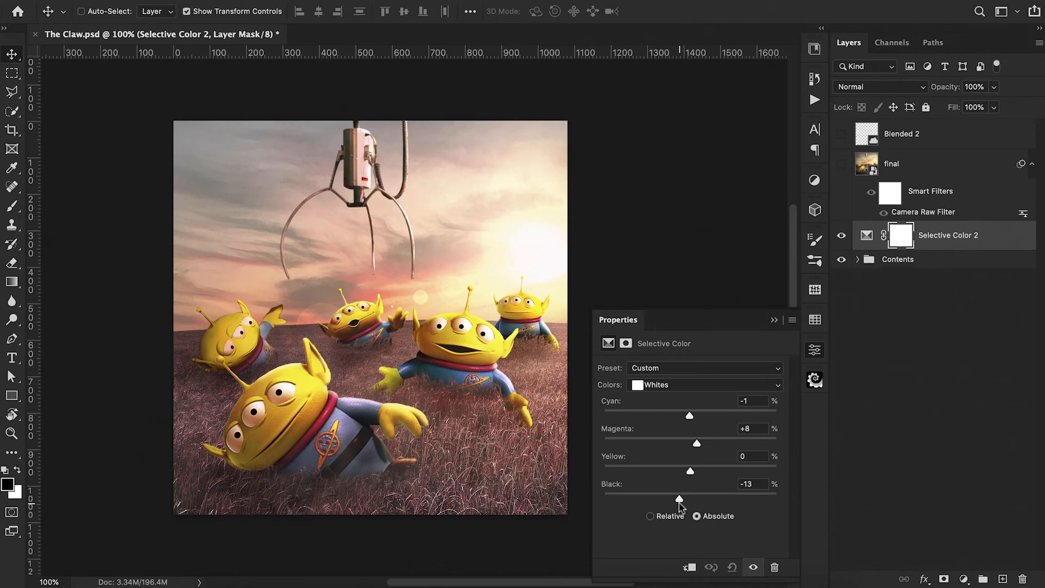
Compare the image with and without the Selective Color layer, and delete that layer.
{"action": "left_click", "coordinate": [774, 320]}
{"action": "left_click", "coordinate": [842, 238]}
{"action": "left_click", "coordinate": [842, 238]}
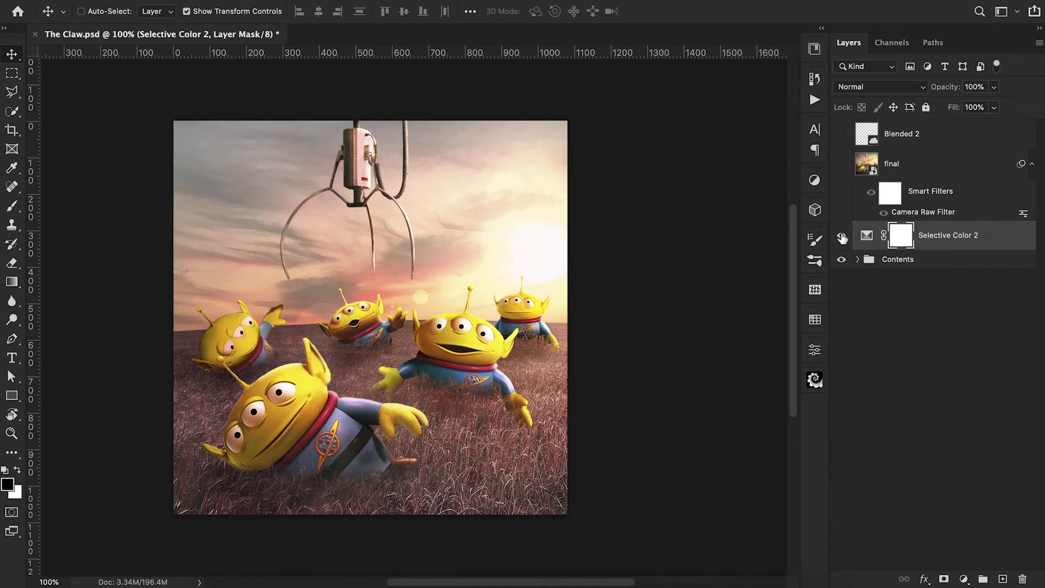
{"action": "key", "text": "Delete"}
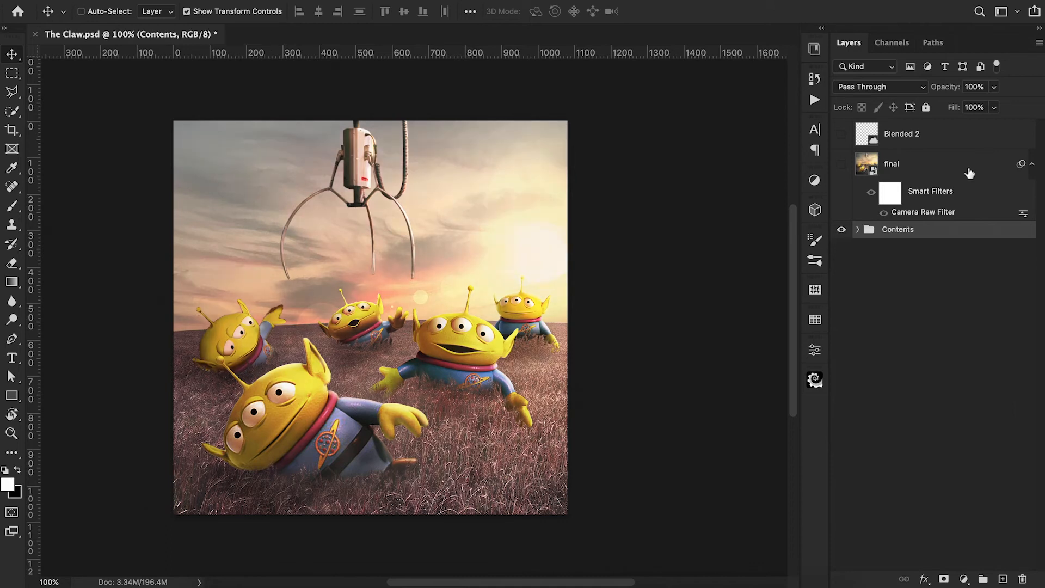
Show the final layer and open its Camera Raw Filter at the Basic adjustments.
{"action": "left_click", "coordinate": [842, 165]}
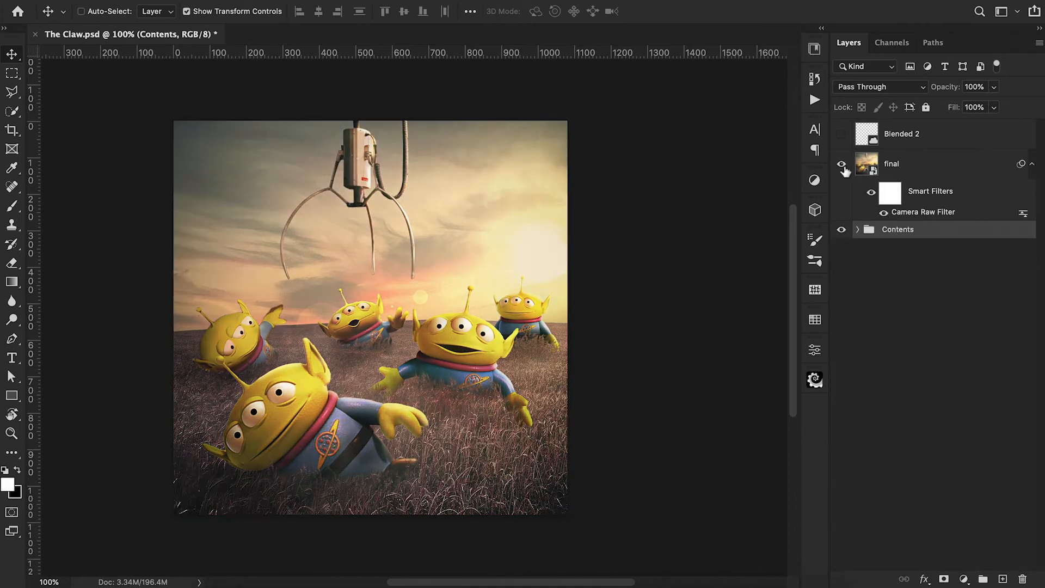
{"action": "double_click", "coordinate": [917, 211]}
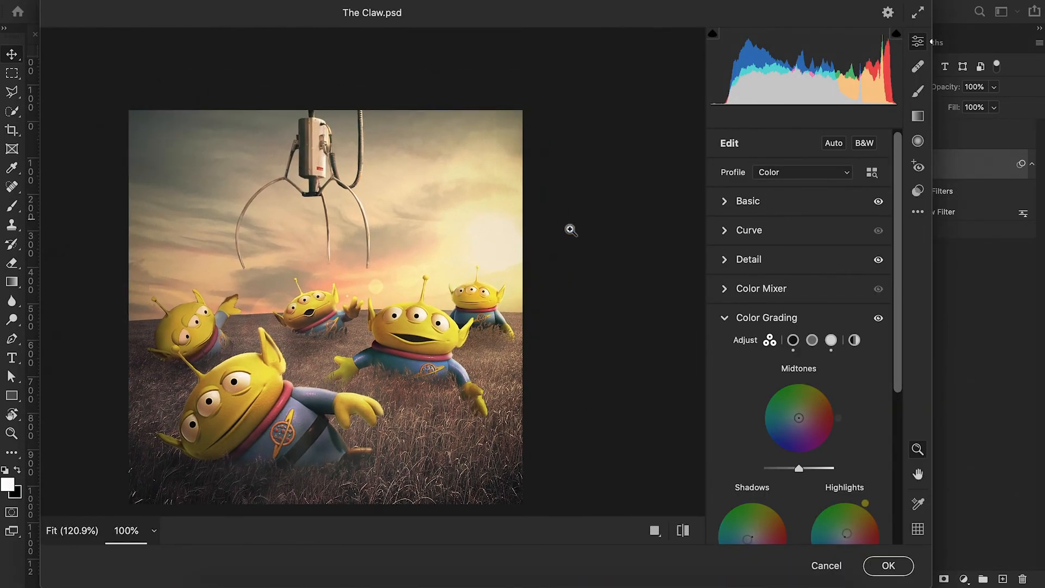
{"action": "left_click", "coordinate": [732, 203]}
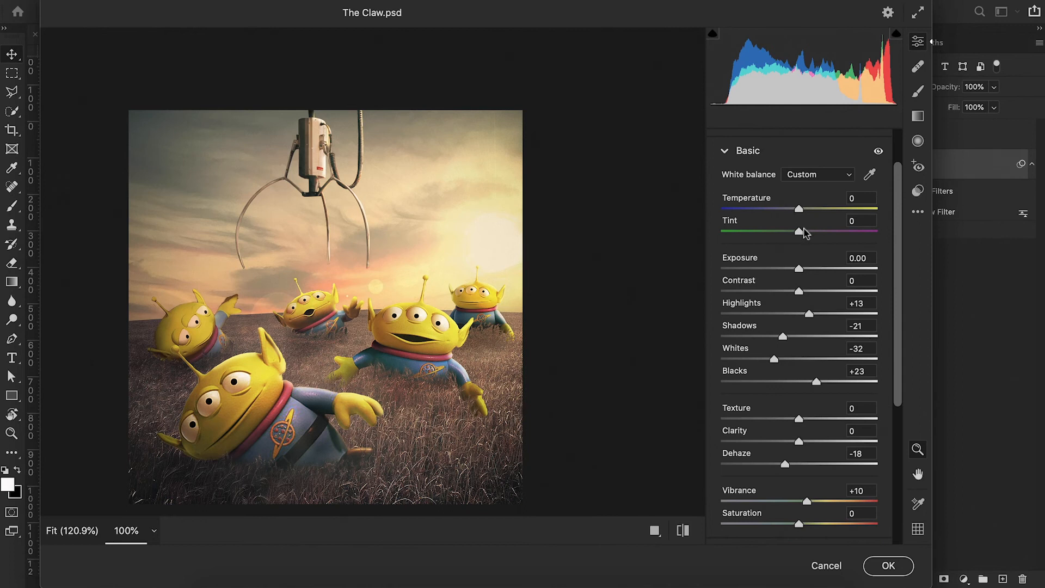
Try a Tint of -39 and a Temperature of +25, bringing them back to 0 and -1.
{"action": "left_click_drag", "start_coordinate": [799, 232], "coordinate": [768, 233]}
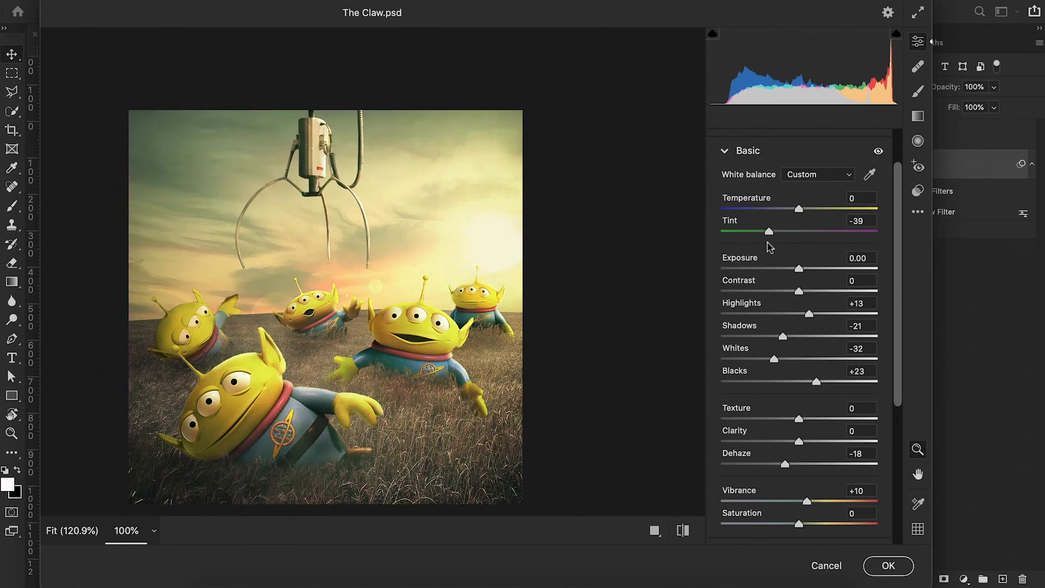
{"action": "double_click", "coordinate": [768, 232]}
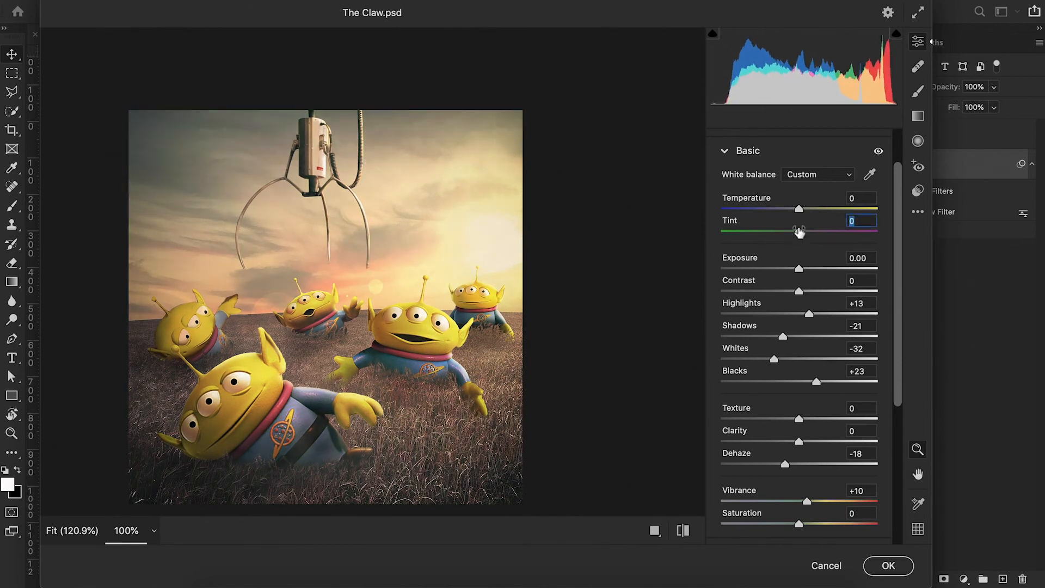
{"action": "mouse_move", "coordinate": [799, 209]}
{"action": "left_mouse_down"}
{"action": "mouse_move", "coordinate": [780, 209]}
{"action": "mouse_move", "coordinate": [819, 213]}
{"action": "left_mouse_up"}
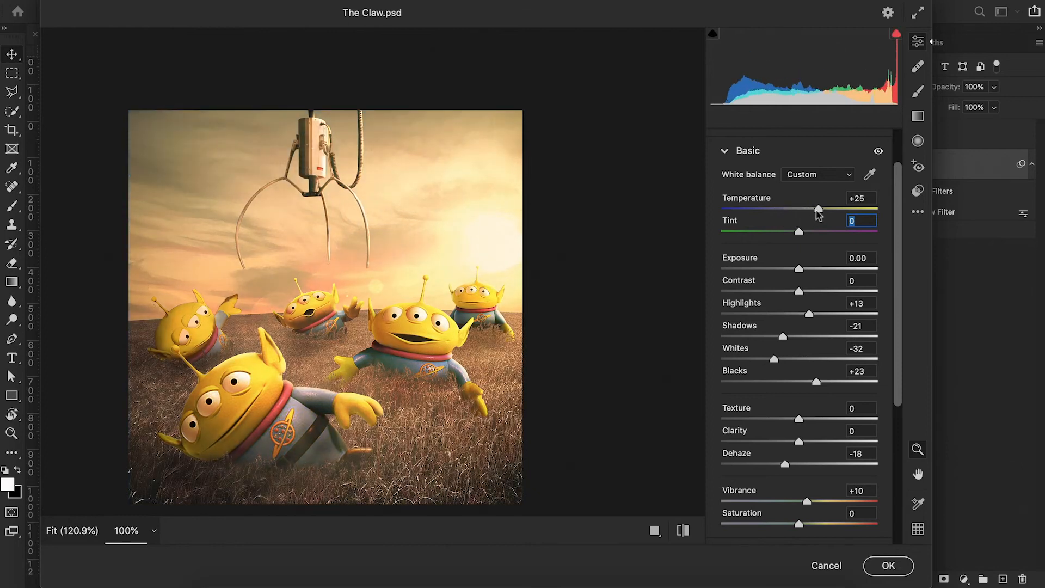
{"action": "left_click_drag", "start_coordinate": [819, 214], "coordinate": [800, 213]}
{"action": "left_click", "coordinate": [797, 214]}
Look through the remaining Basic adjustments, collapse them and open the Color Grading wheels.
{"action": "scroll", "coordinate": [828, 331], "scroll_direction": "down", "scroll_amount": 4}
{"action": "scroll", "coordinate": [828, 331], "scroll_direction": "up", "scroll_amount": 3}
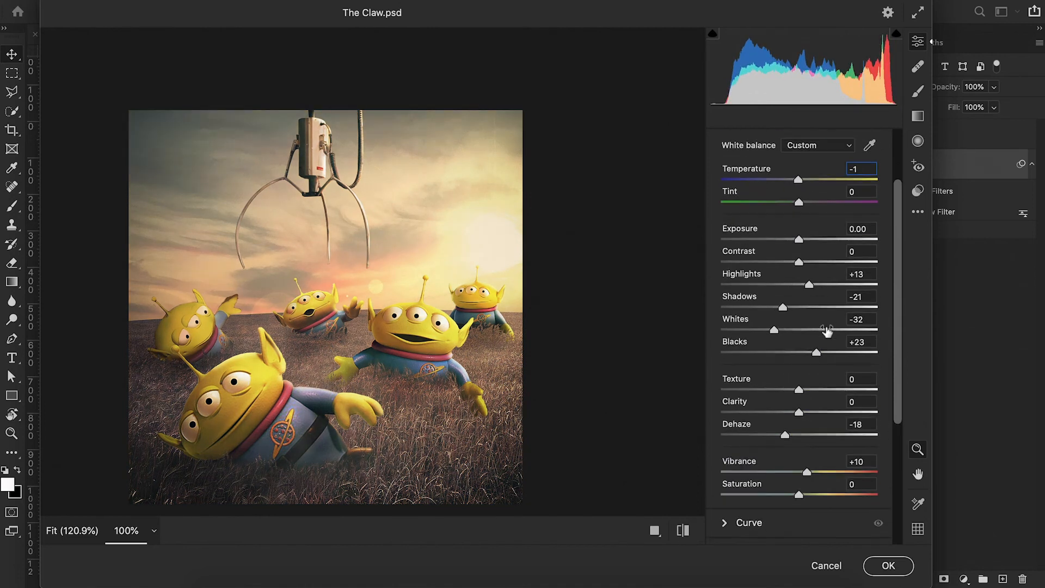
{"action": "scroll", "coordinate": [819, 426], "scroll_direction": "down", "scroll_amount": 3}
{"action": "scroll", "coordinate": [819, 425], "scroll_direction": "up", "scroll_amount": 4}
{"action": "left_click", "coordinate": [731, 175]}
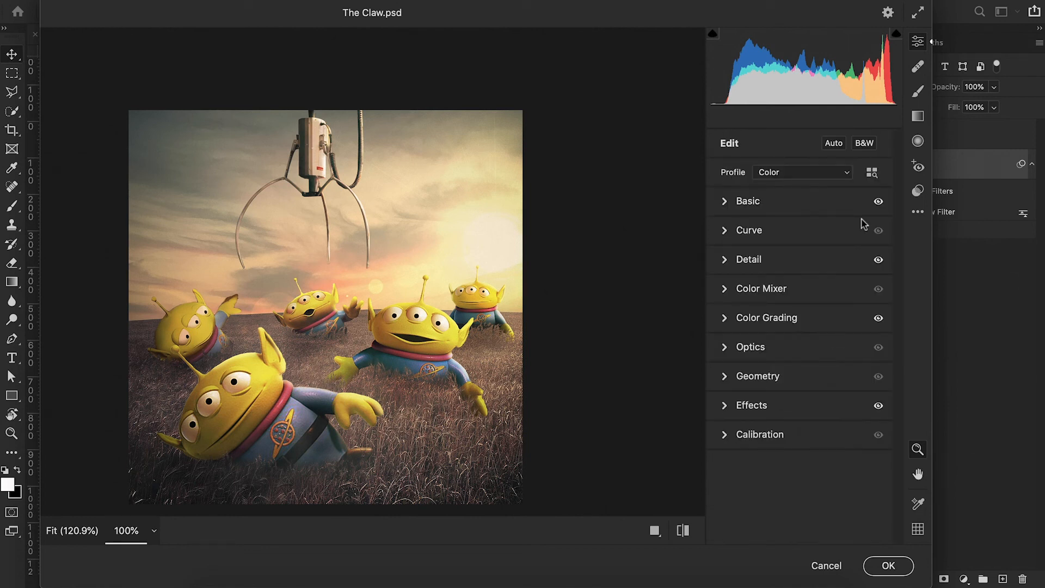
{"action": "left_click", "coordinate": [726, 318]}
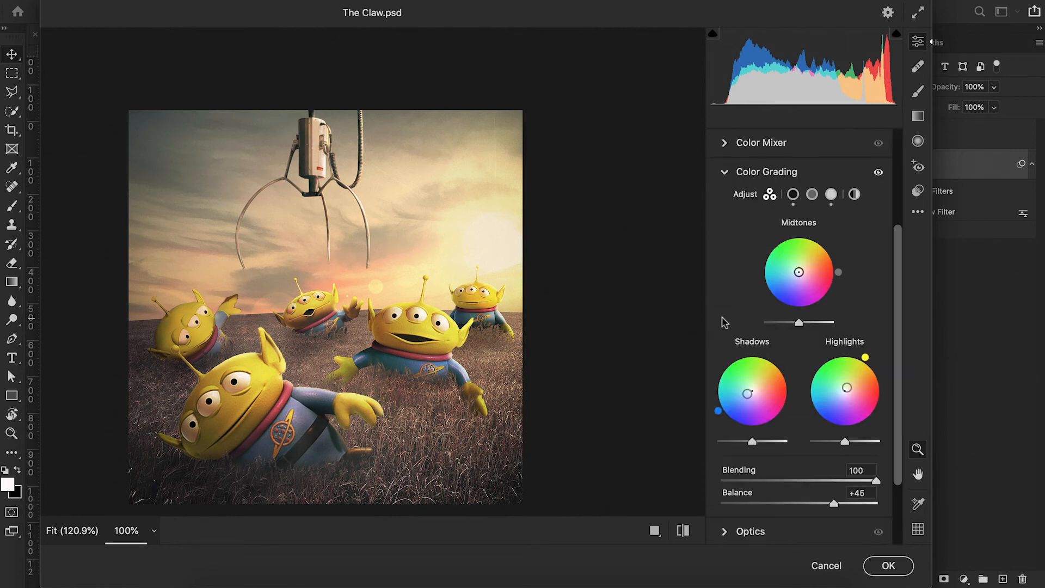
Try warm orange shadows at hue 31 and saturation 36 in Color Grading, and return the shadow tint to neutral.
{"action": "left_click", "coordinate": [793, 196]}
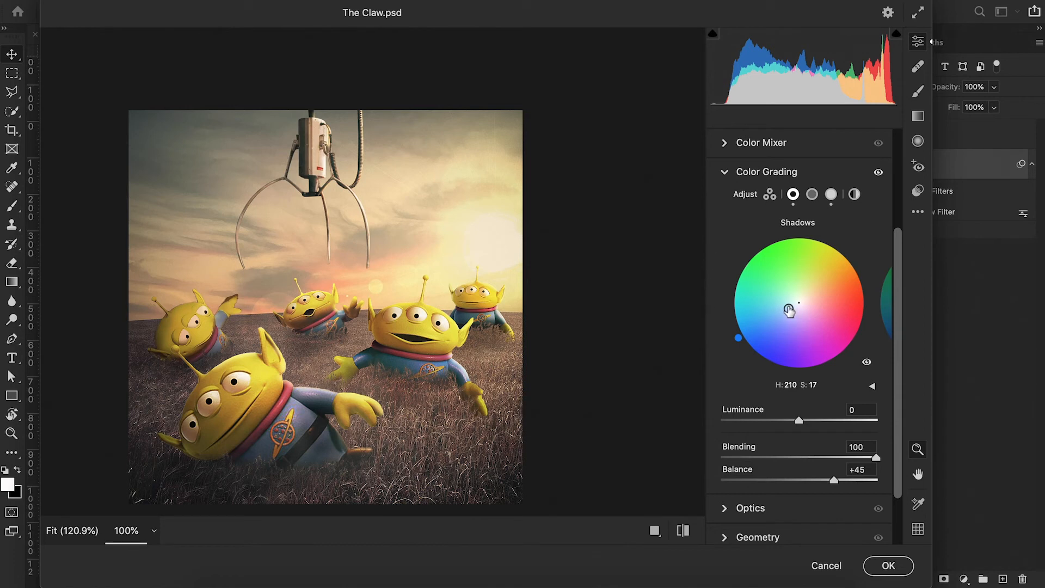
{"action": "left_click_drag", "start_coordinate": [788, 309], "coordinate": [817, 291]}
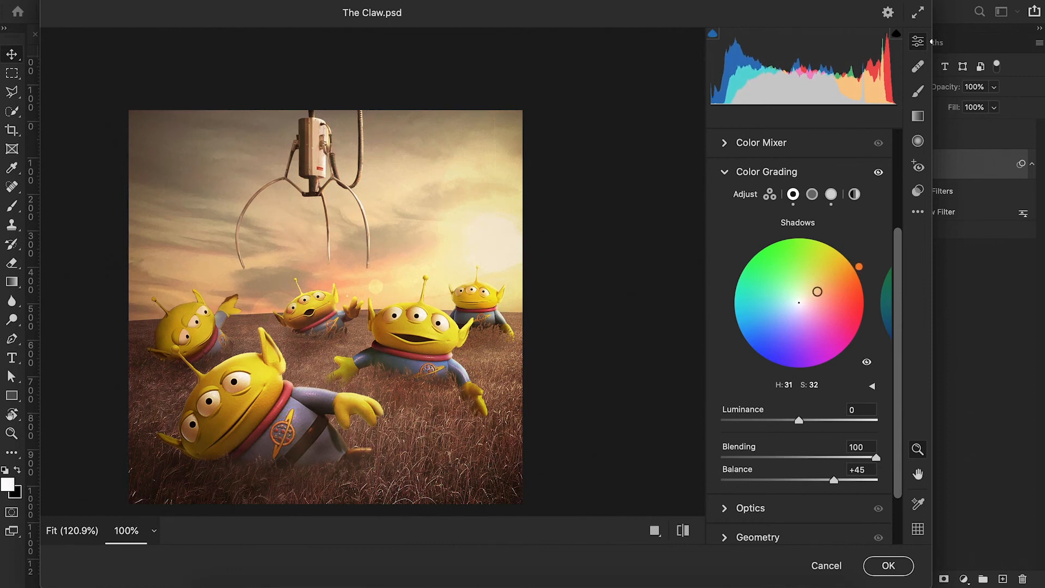
{"action": "mouse_move", "coordinate": [818, 294]}
{"action": "left_mouse_down"}
{"action": "mouse_move", "coordinate": [841, 277]}
{"action": "mouse_move", "coordinate": [820, 293]}
{"action": "left_mouse_up"}
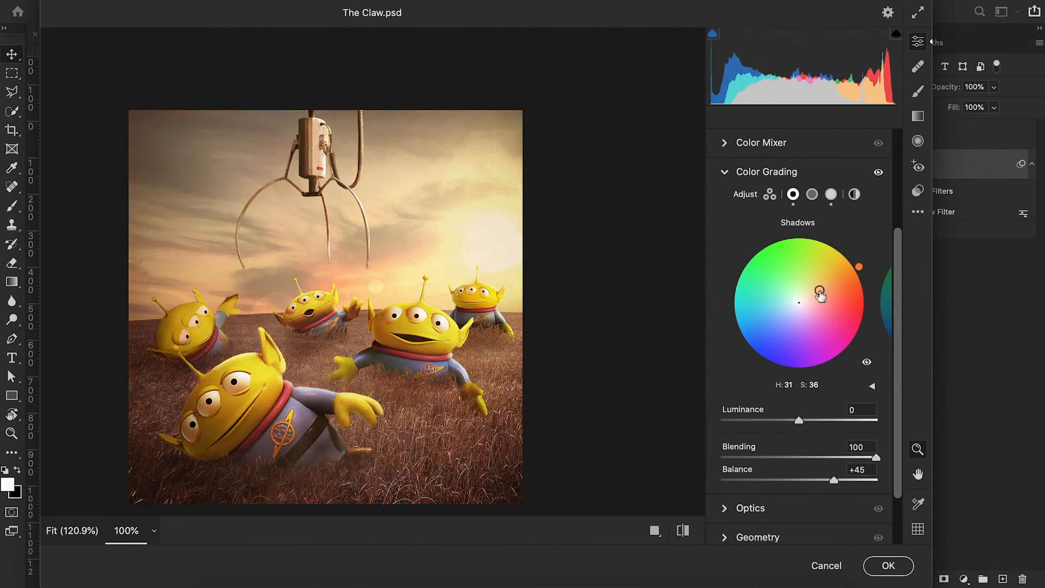
{"action": "key", "text": "alt+super+0"}
{"action": "mouse_move", "coordinate": [821, 293]}
{"action": "left_mouse_down"}
{"action": "mouse_move", "coordinate": [824, 305]}
{"action": "mouse_move", "coordinate": [798, 327]}
{"action": "mouse_move", "coordinate": [776, 297]}
{"action": "mouse_move", "coordinate": [787, 281]}
{"action": "mouse_move", "coordinate": [783, 320]}
{"action": "mouse_move", "coordinate": [817, 294]}
{"action": "left_mouse_up"}
{"action": "left_click", "coordinate": [799, 303]}
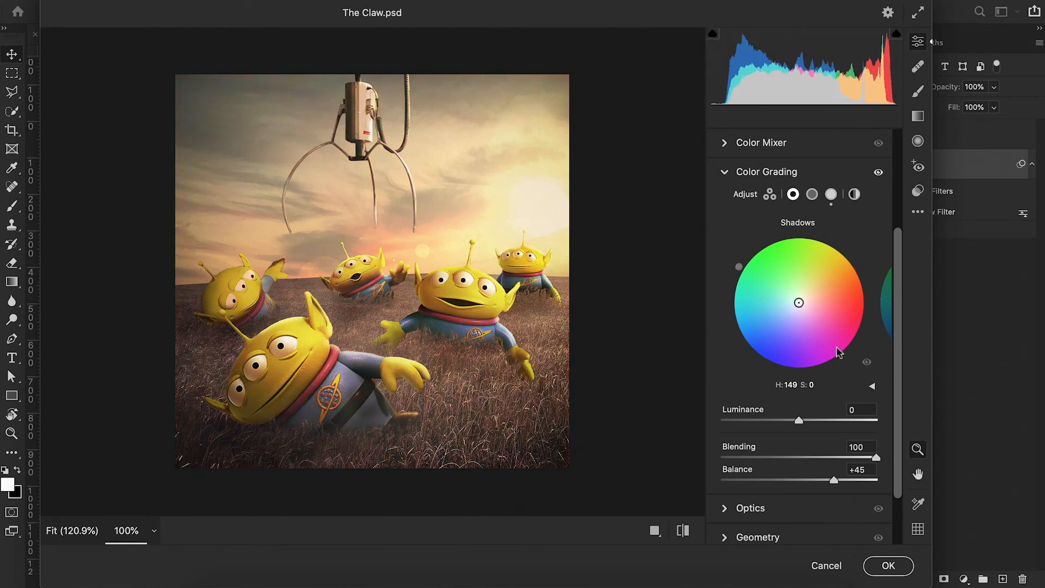
Try shifting the Color Grading highlights towards green, at hue 83 and saturation 27.
{"action": "left_click", "coordinate": [812, 194]}
{"action": "left_click", "coordinate": [830, 195]}
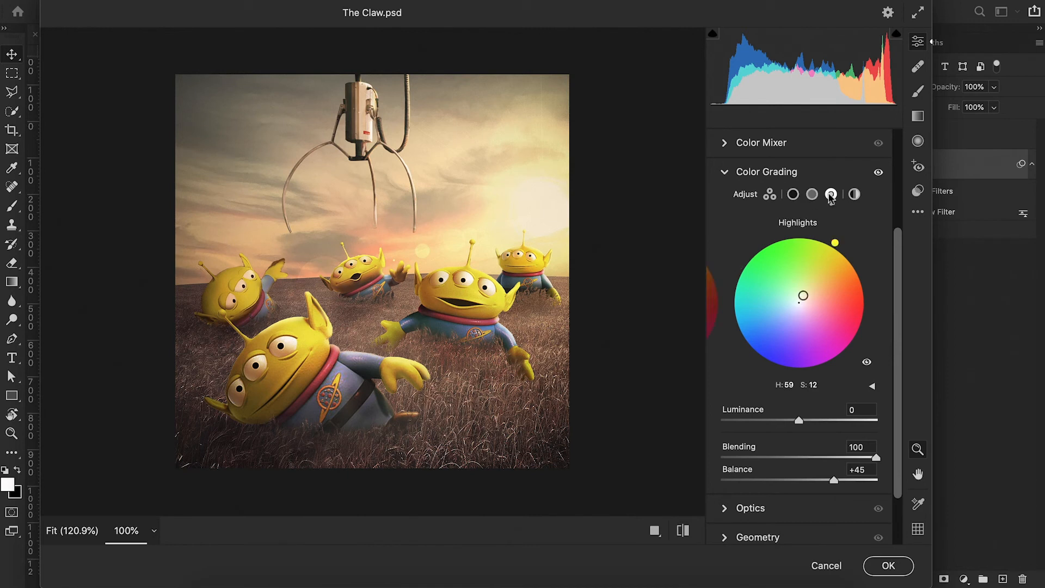
{"action": "mouse_move", "coordinate": [803, 295]}
{"action": "left_mouse_down"}
{"action": "mouse_move", "coordinate": [785, 285]}
{"action": "mouse_move", "coordinate": [800, 285]}
{"action": "left_mouse_up"}
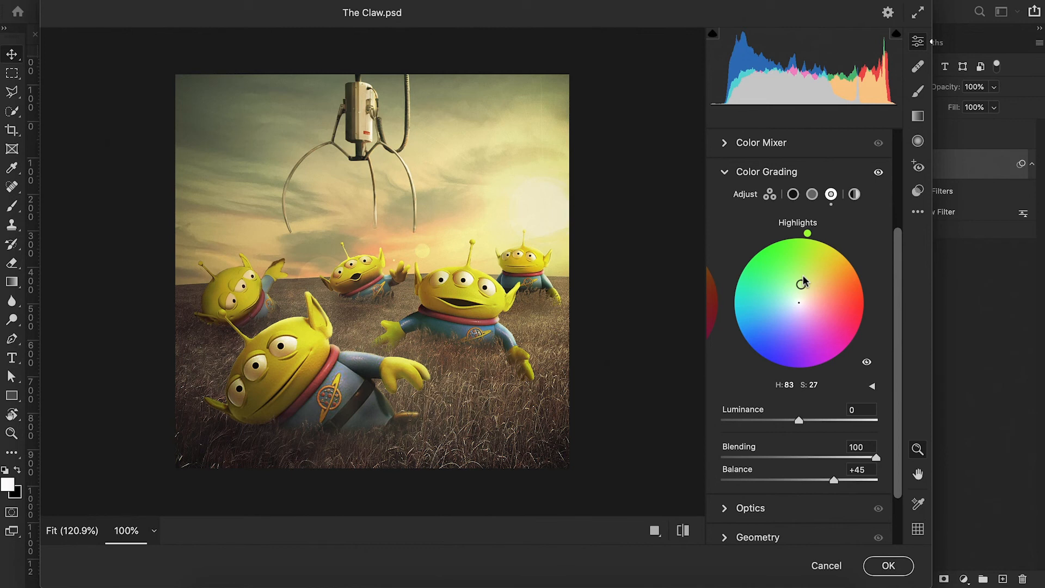
Try a magenta Global tint at hue 302 and saturation 22, and discard the Camera Raw changes.
{"action": "left_click", "coordinate": [854, 194]}
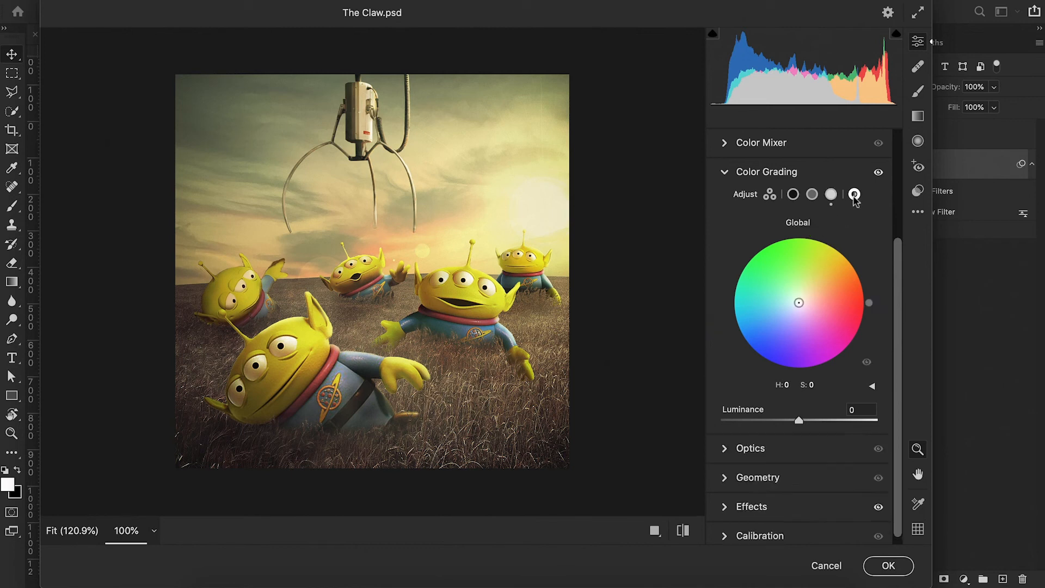
{"action": "mouse_move", "coordinate": [799, 303]}
{"action": "left_mouse_down"}
{"action": "mouse_move", "coordinate": [806, 316]}
{"action": "mouse_move", "coordinate": [788, 316]}
{"action": "mouse_move", "coordinate": [808, 316]}
{"action": "left_mouse_up"}
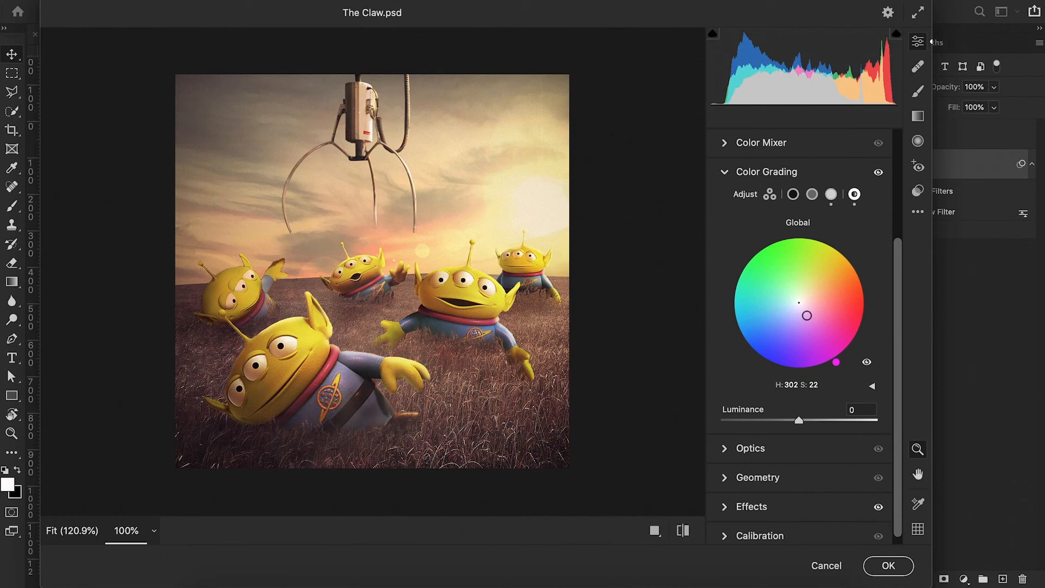
{"action": "scroll", "coordinate": [595, 283], "scroll_direction": "down", "scroll_amount": 2}
{"action": "right_click", "coordinate": [599, 280]}
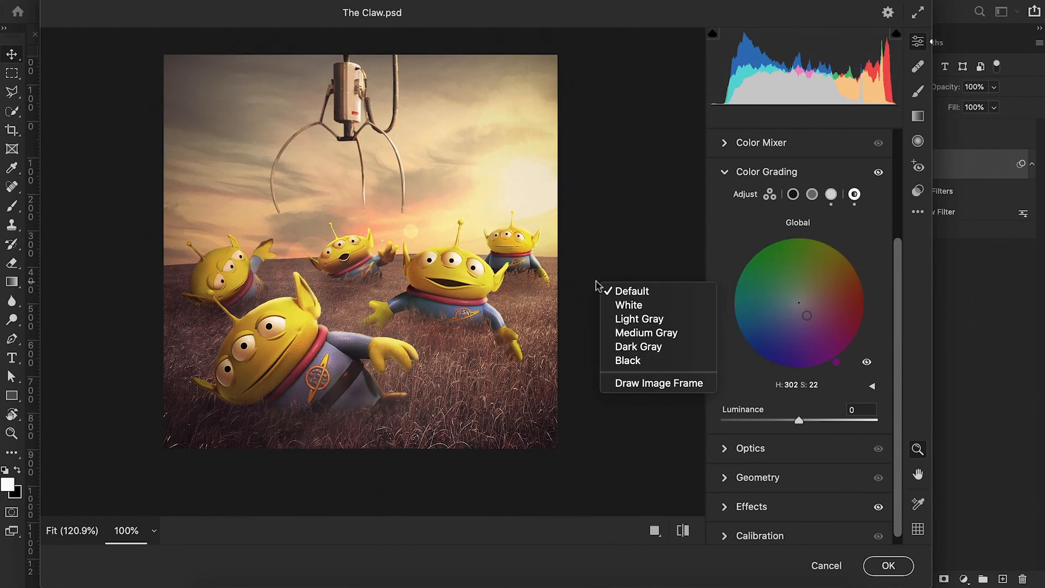
{"action": "left_click", "coordinate": [602, 255]}
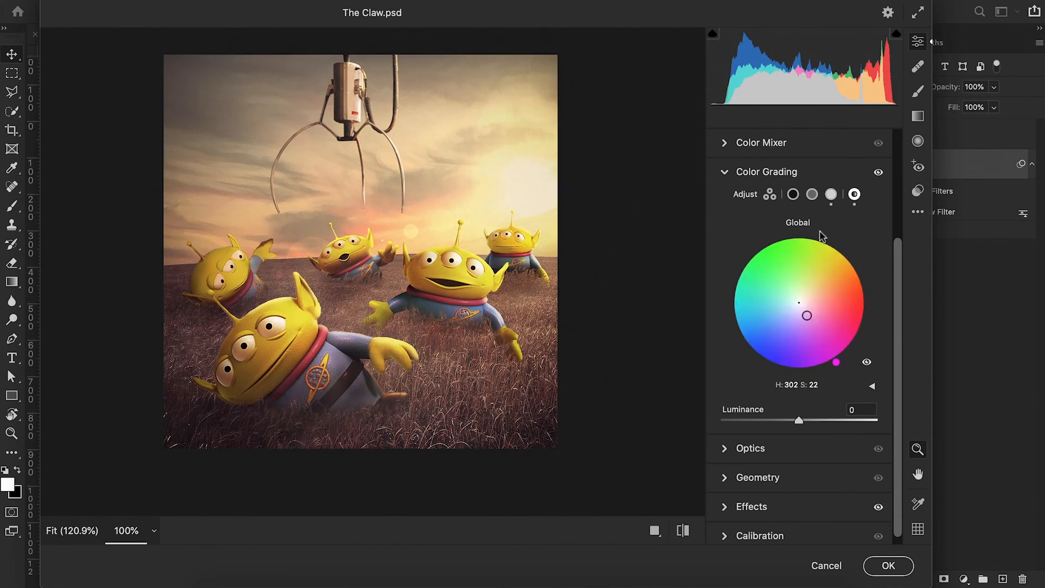
{"action": "left_click", "coordinate": [818, 564]}
Reopen the final layer's Camera Raw Filter, collapse Color Grading and expand Color Mixer.
{"action": "double_click", "coordinate": [926, 213]}
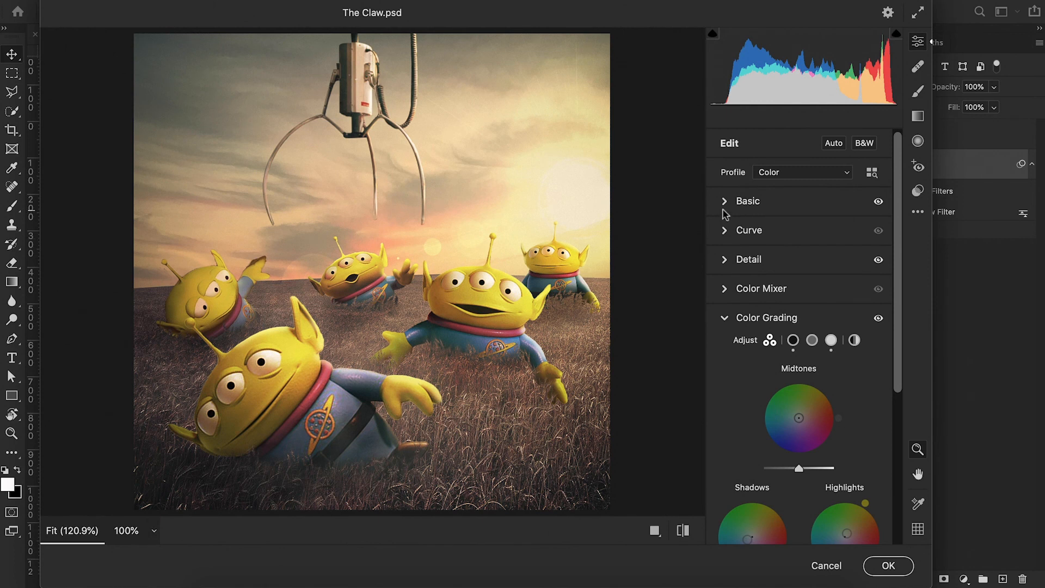
{"action": "left_click", "coordinate": [724, 318]}
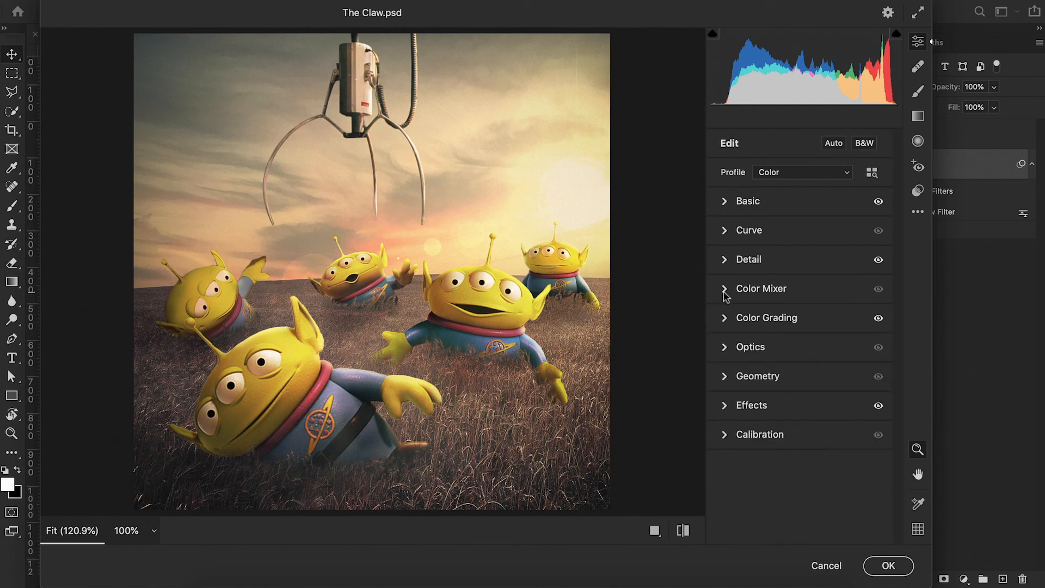
{"action": "left_click", "coordinate": [726, 289]}
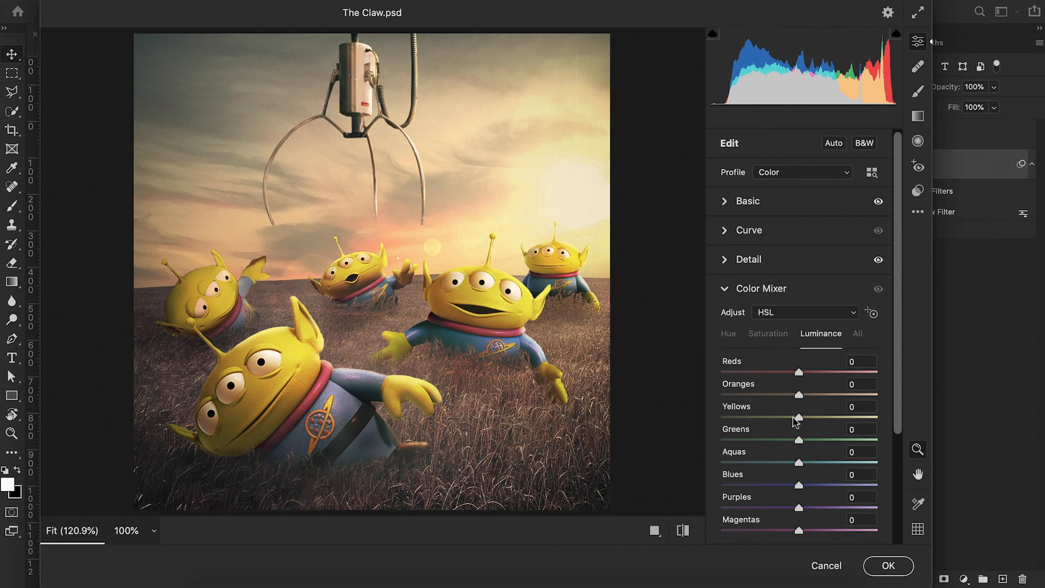
Set the Color Mixer saturation to +66 for Reds, +39 for Yellows and +38 for Magentas, and apply the filter.
{"action": "mouse_move", "coordinate": [799, 418]}
{"action": "left_mouse_down"}
{"action": "mouse_move", "coordinate": [784, 424]}
{"action": "mouse_move", "coordinate": [828, 430]}
{"action": "mouse_move", "coordinate": [799, 436]}
{"action": "left_mouse_up"}
{"action": "scroll", "coordinate": [800, 446], "scroll_direction": "down", "scroll_amount": 1}
{"action": "left_click", "coordinate": [776, 304]}
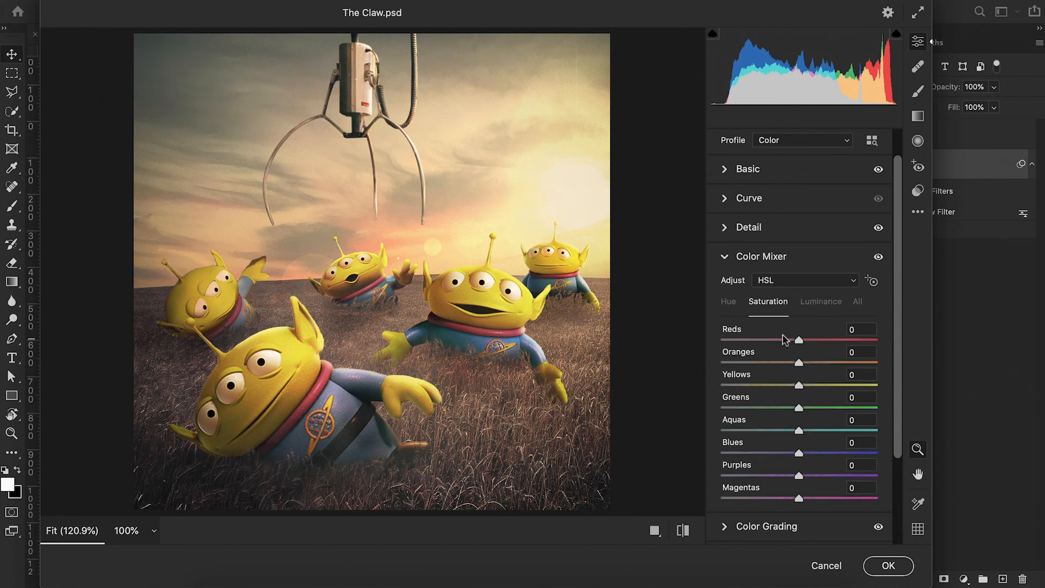
{"action": "left_click_drag", "start_coordinate": [799, 500], "coordinate": [828, 498]}
{"action": "left_click_drag", "start_coordinate": [799, 340], "coordinate": [851, 342]}
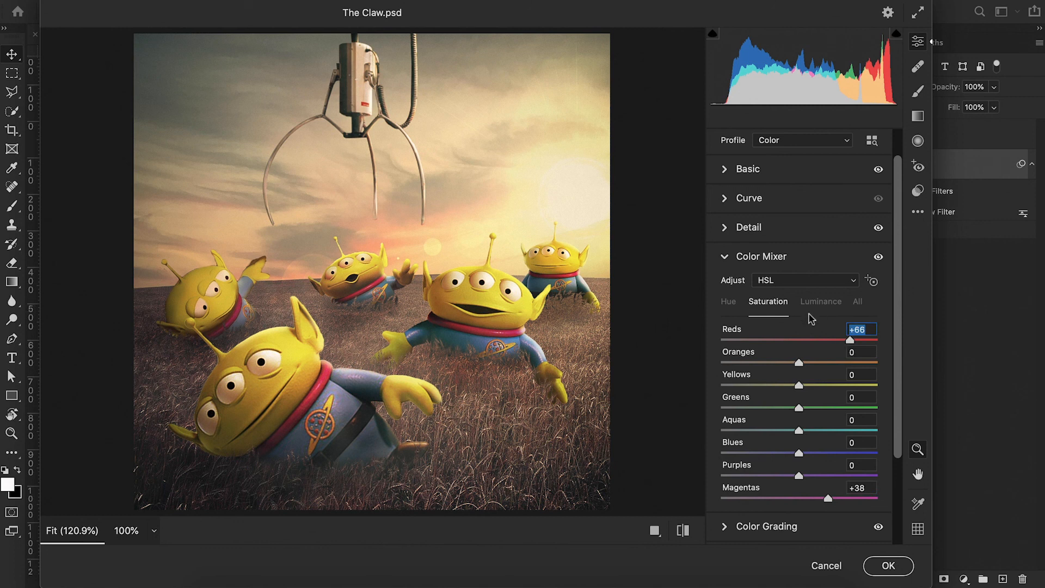
{"action": "left_click_drag", "start_coordinate": [799, 385], "coordinate": [830, 388]}
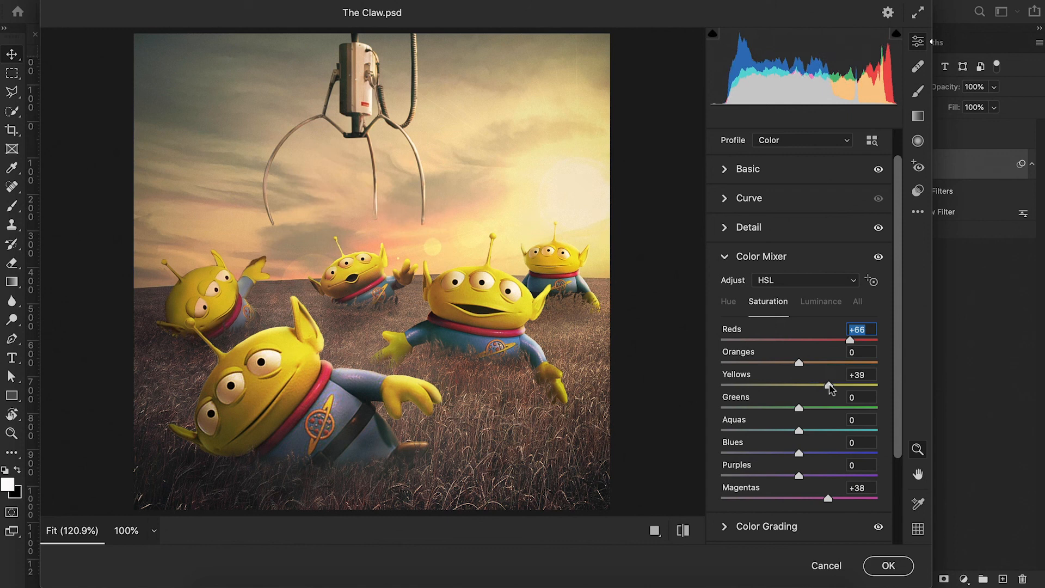
{"action": "key", "text": "Return"}
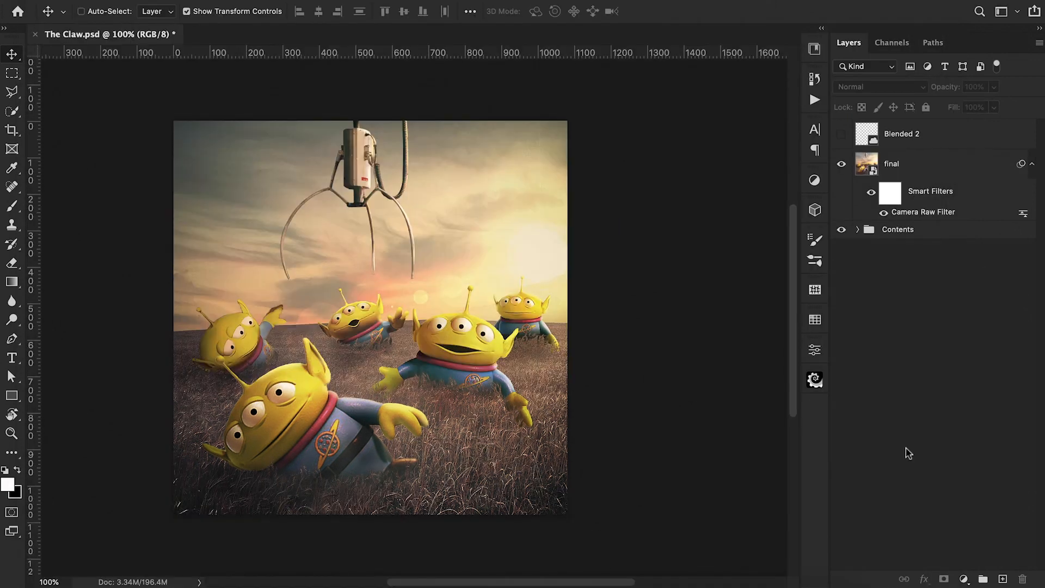